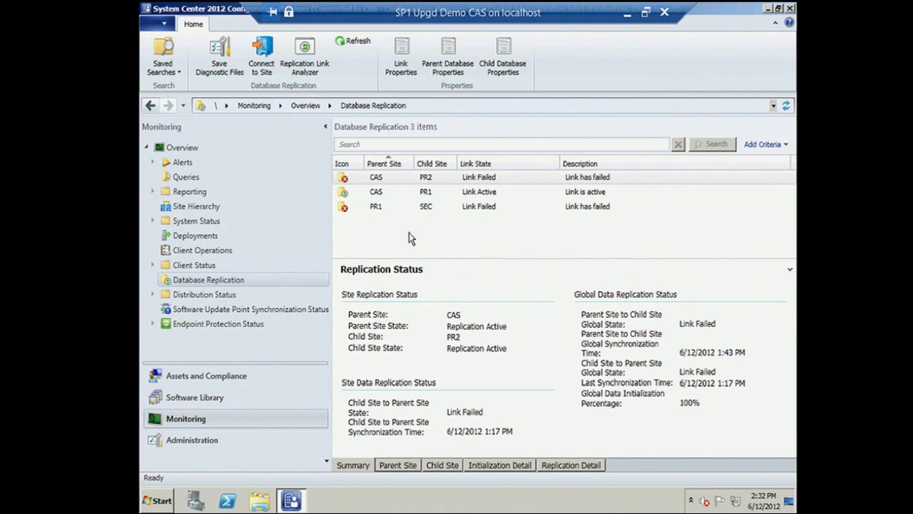
Review the alert settings in the link properties of the CAS to PR2 replication link and close them without changes
right_click(398, 182)
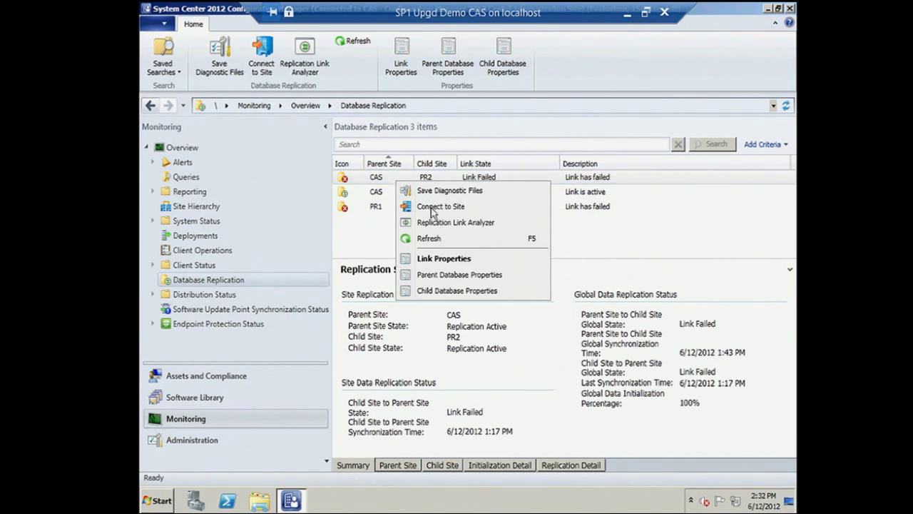
left_click(469, 260)
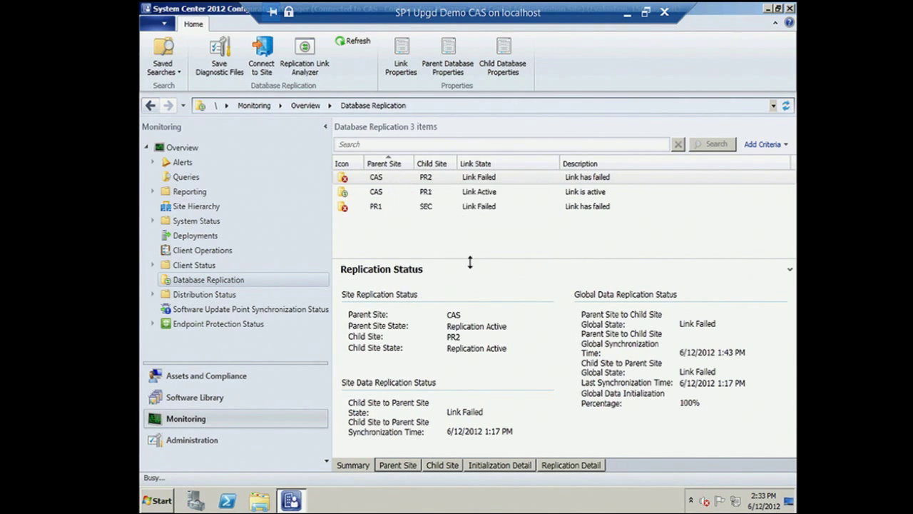
left_click(325, 78)
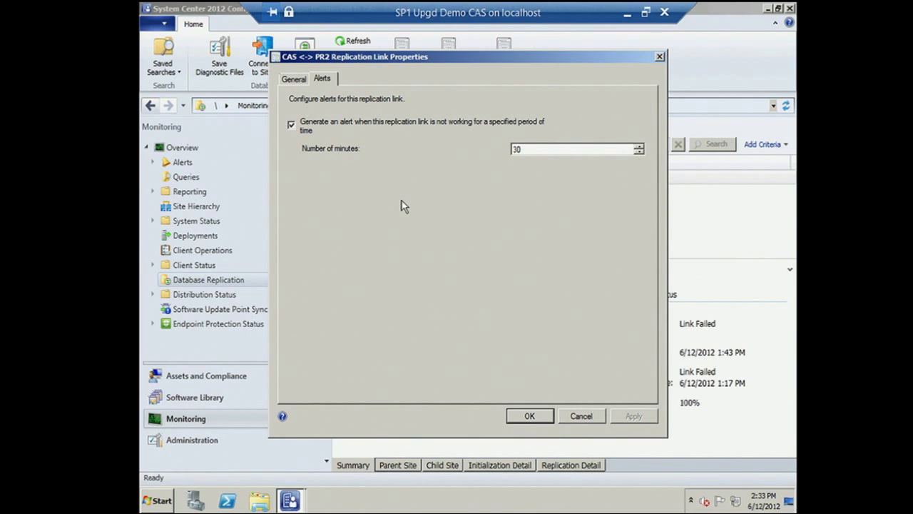
left_click(588, 416)
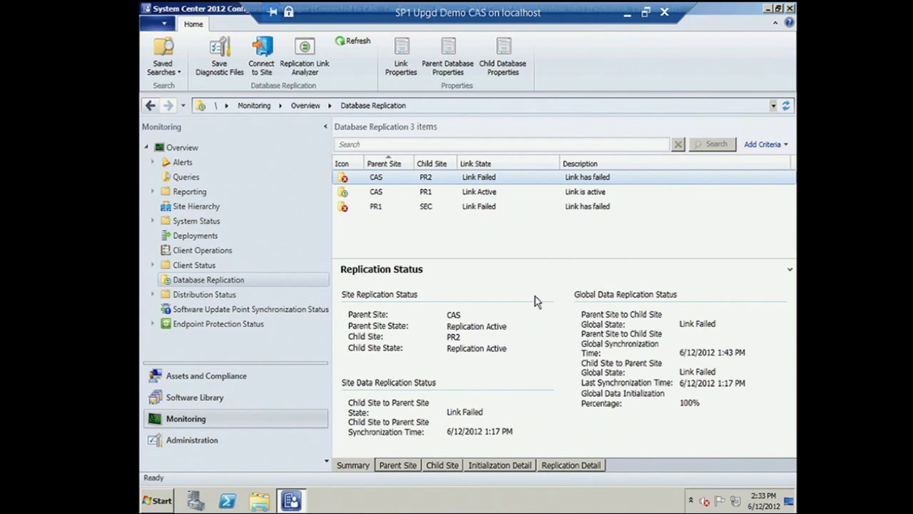
Review the recent alerts on the Monitoring overview and the full list of recent alerts under Alerts
left_click(184, 149)
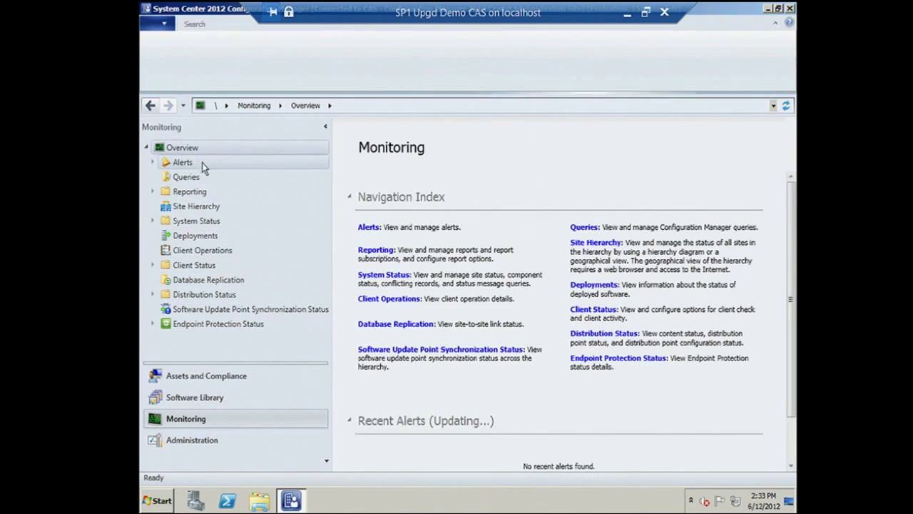
left_click_drag(799, 377, 799, 432)
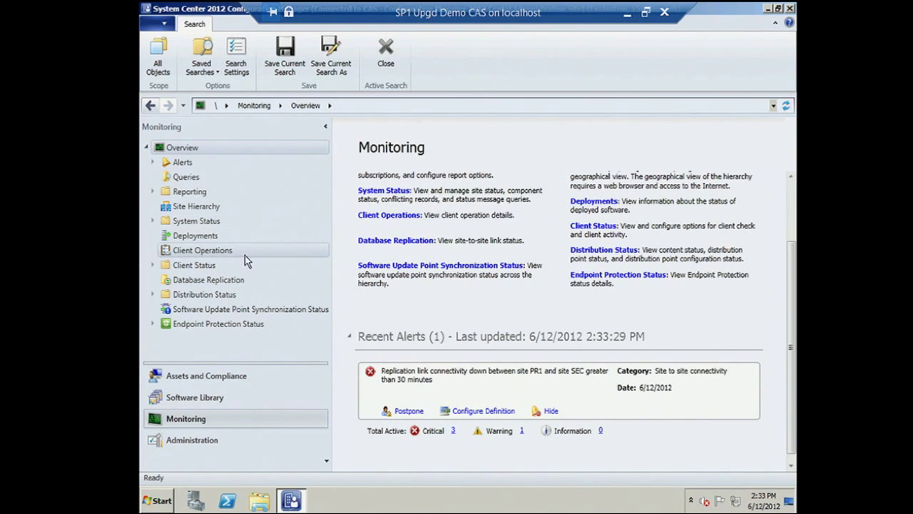
left_click(182, 162)
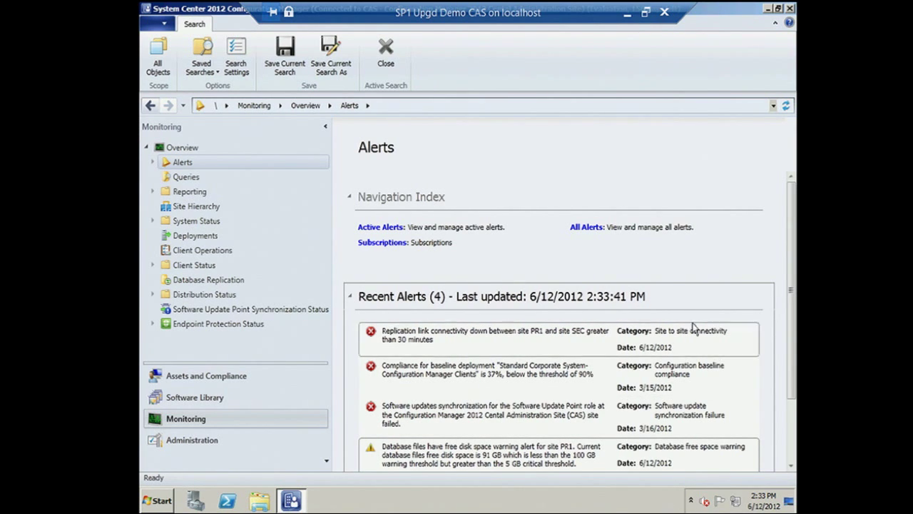
left_click_drag(792, 328, 802, 362)
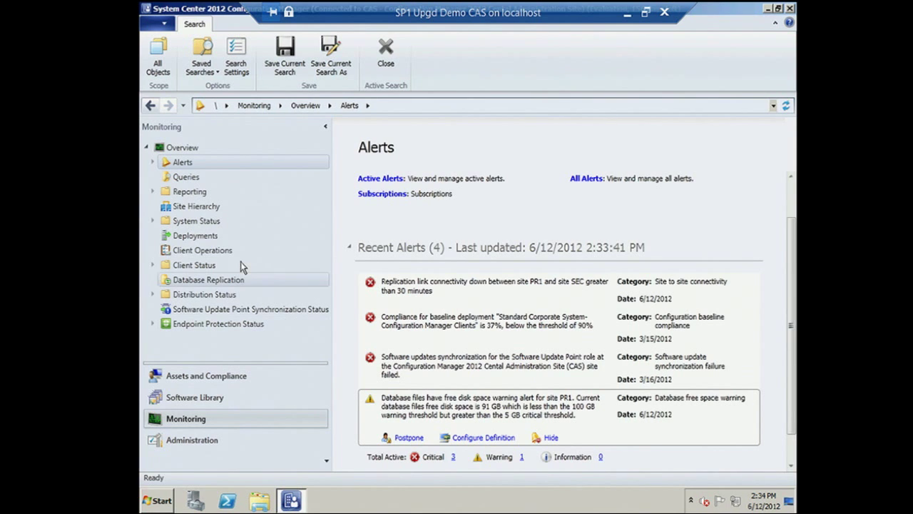
Review the low disk space alert thresholds in the properties of primary site PR1, leaving them unchanged
left_click(192, 439)
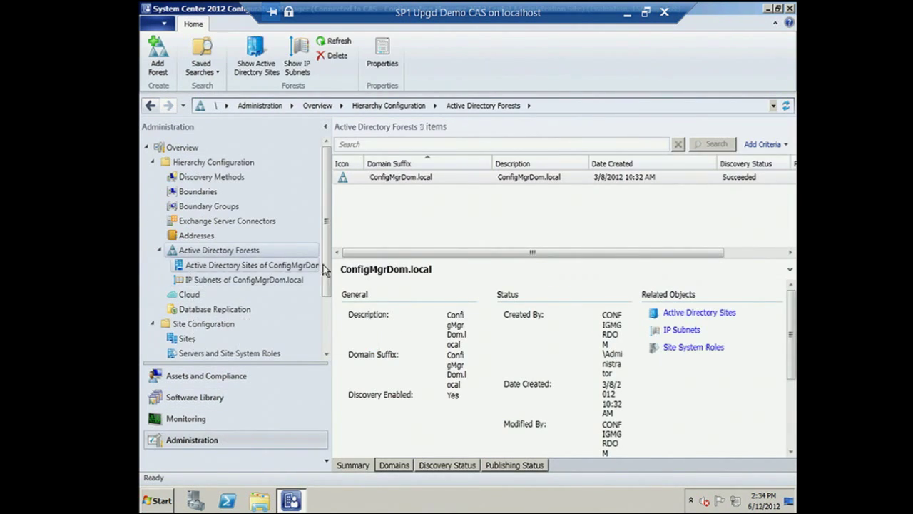
scroll(291, 290, "down", 2)
left_click(191, 306)
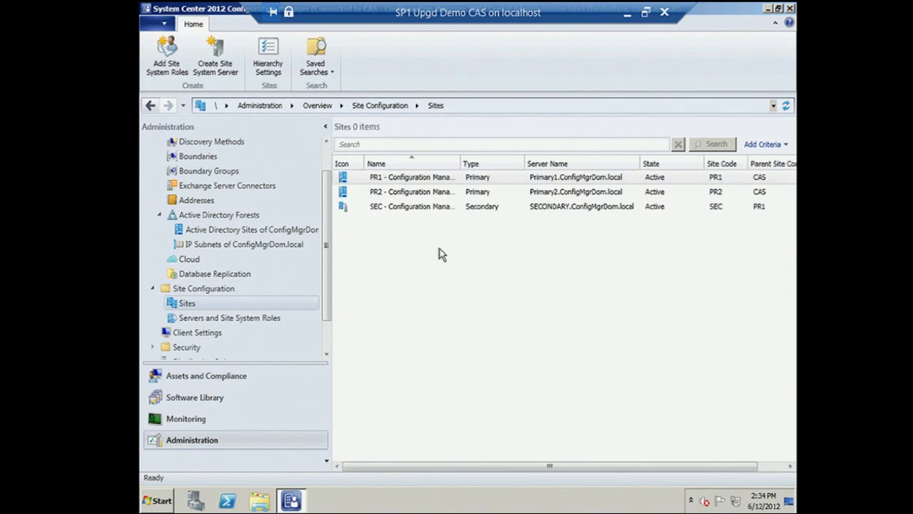
left_click(428, 194)
right_click(428, 198)
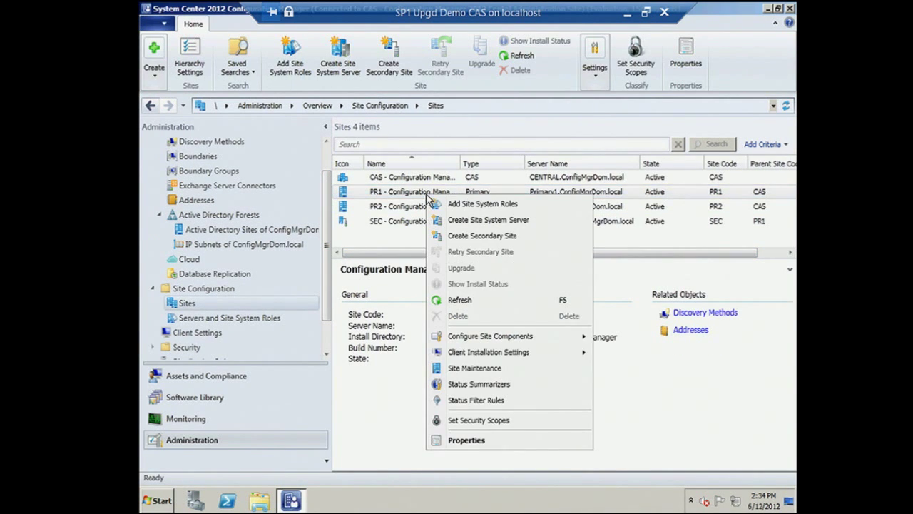
left_click(501, 441)
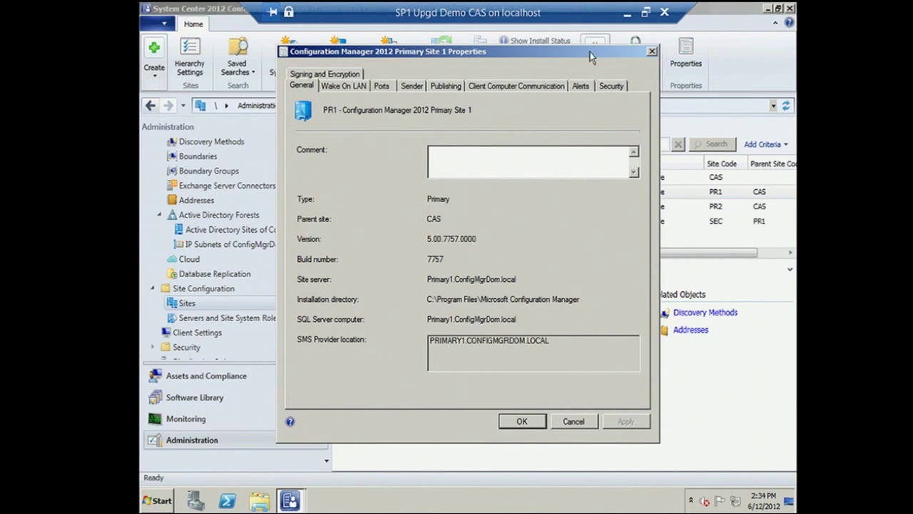
left_click(586, 86)
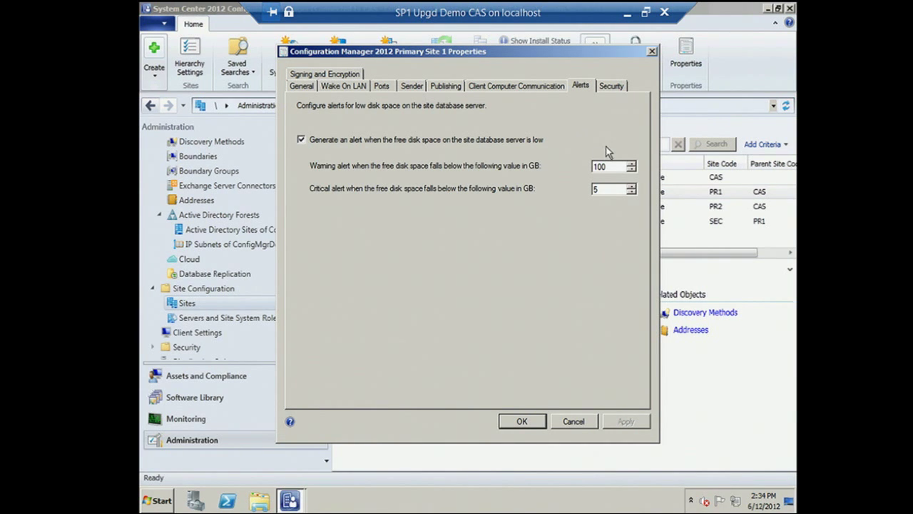
left_click(575, 422)
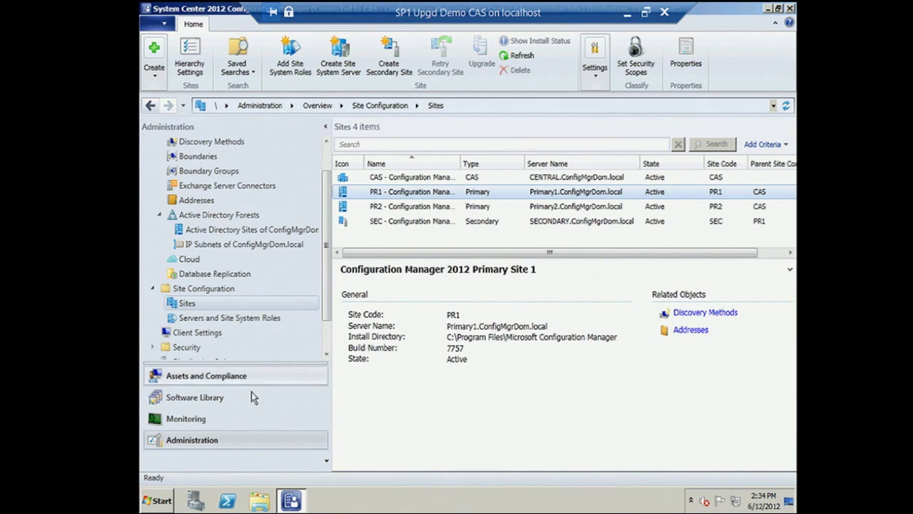
Return to Monitoring and examine the Site Hierarchy diagram with PR1 expanded, including the link between CAS and PR2
left_click(229, 421)
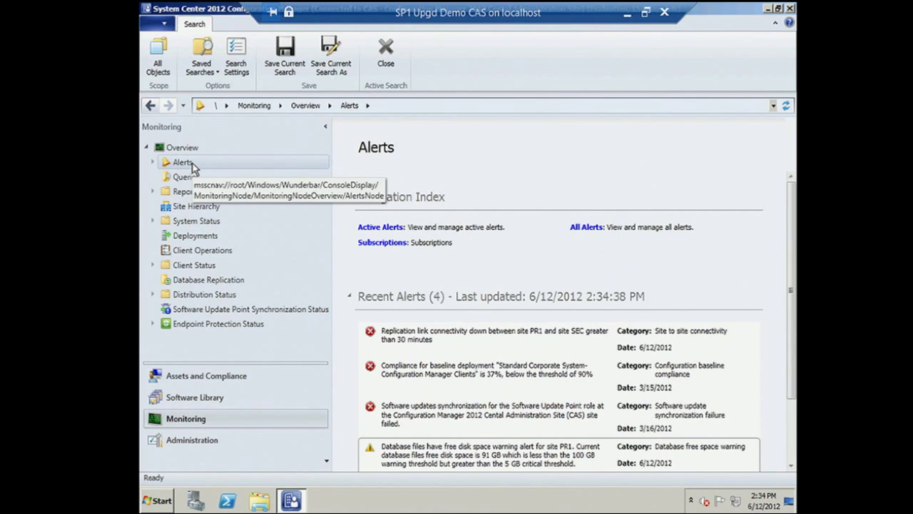
left_click(238, 282)
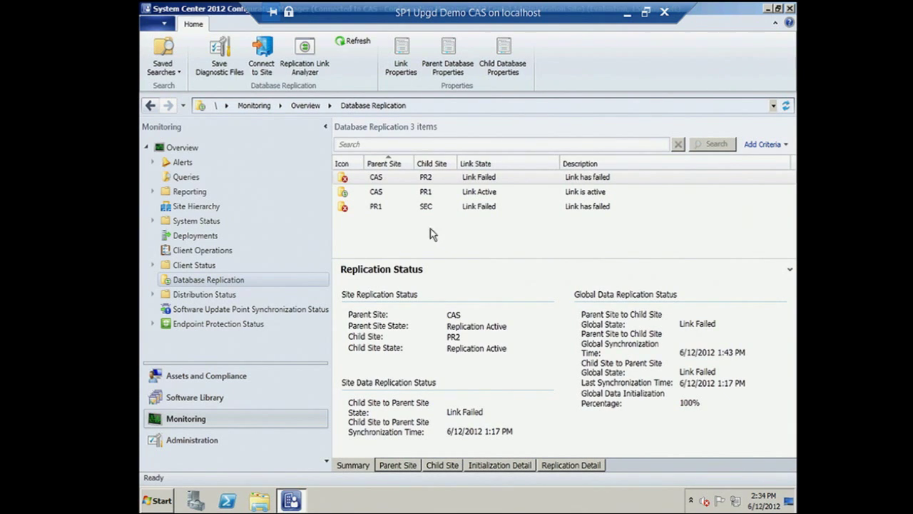
left_click(199, 208)
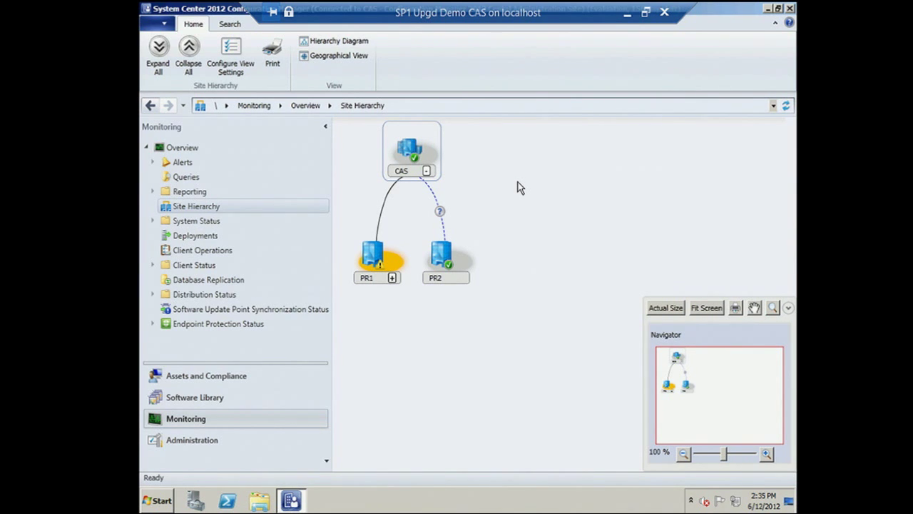
left_click(393, 278)
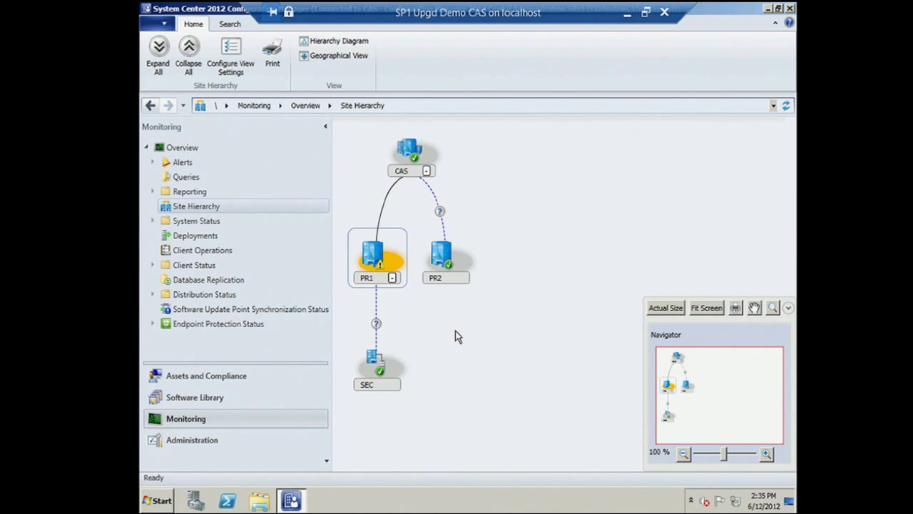
mouse_move(379, 260)
mouse_move(439, 213)
Run the Replication Link Analyzer on the database replication link between CAS and PR2
left_click(222, 282)
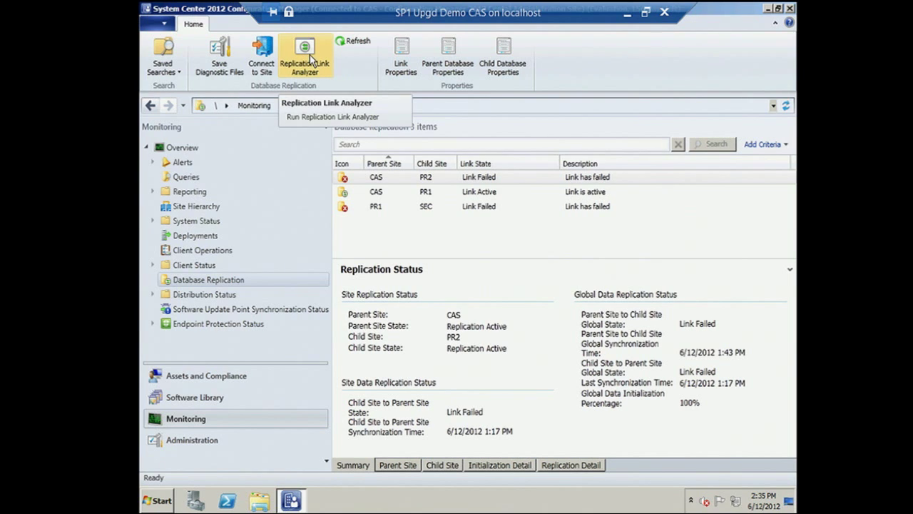
left_click(372, 180)
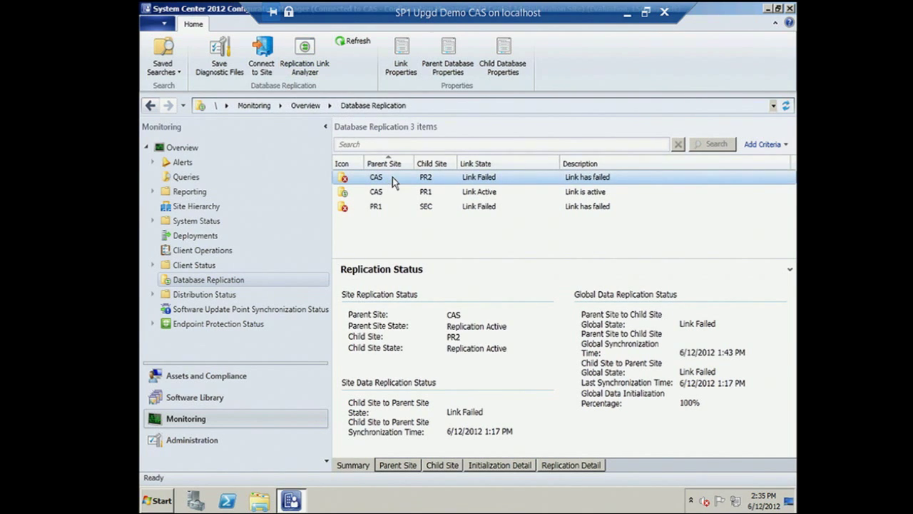
right_click(398, 182)
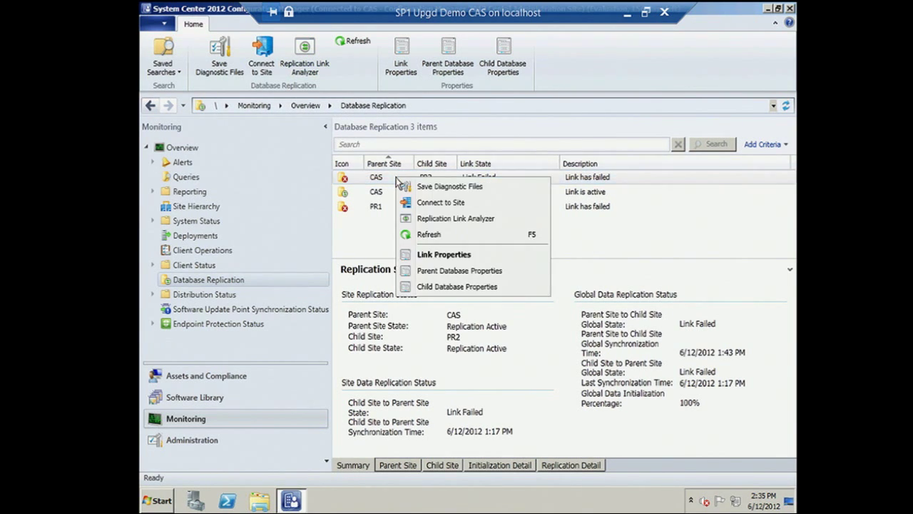
left_click(457, 221)
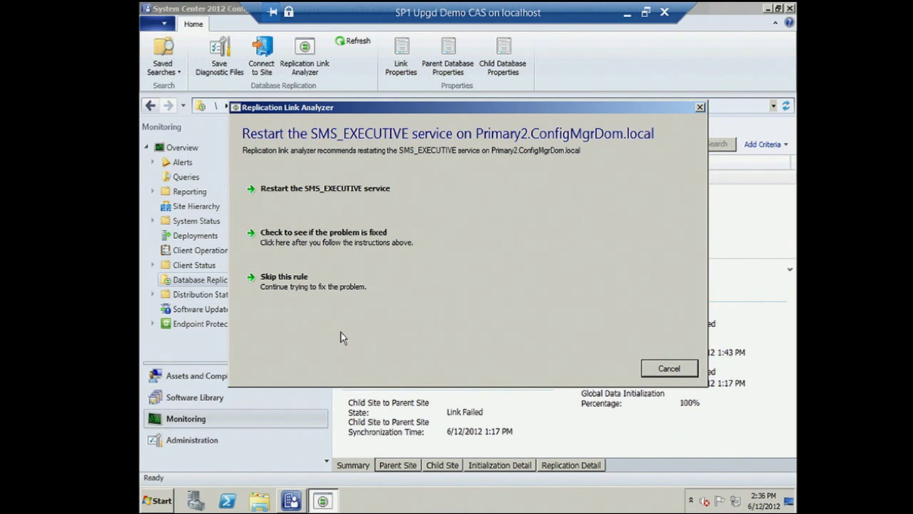
Switch to the Primary 2 remote session and check the status of the SMS_EXECUTIVE service in Services
left_click(628, 14)
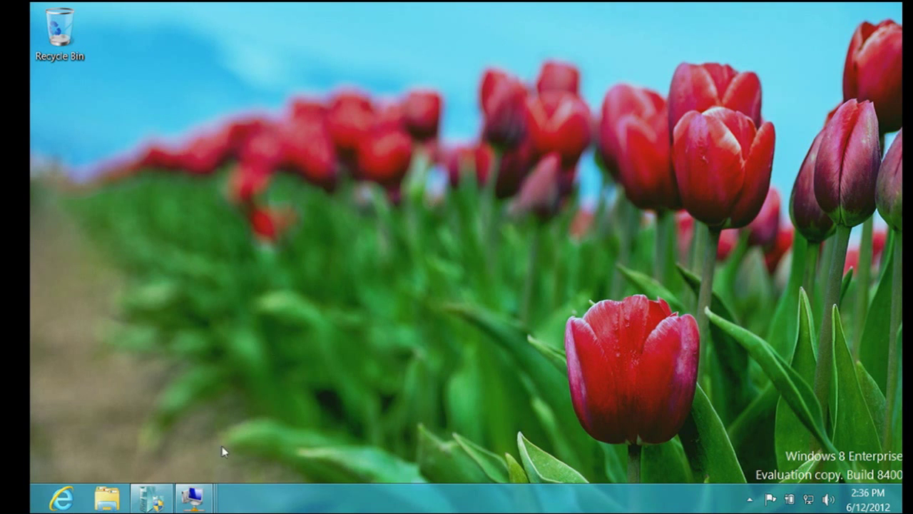
mouse_move(194, 498)
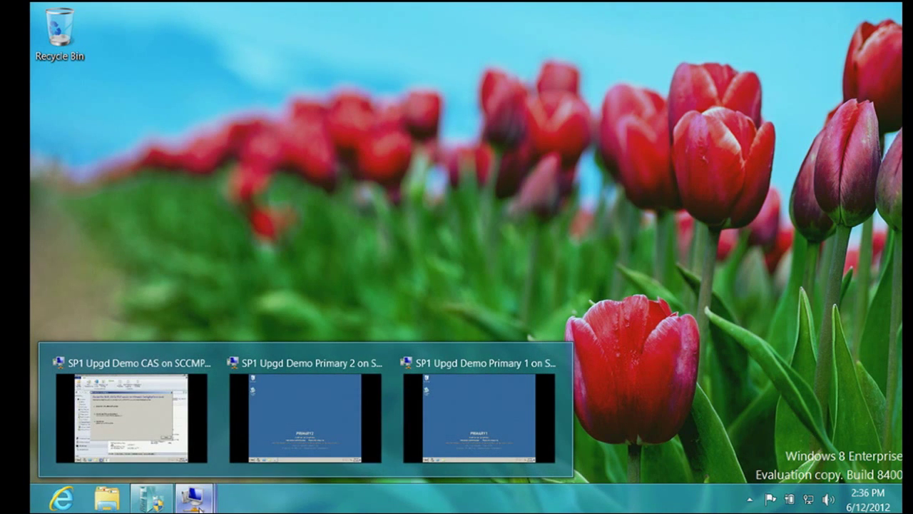
left_click(284, 419)
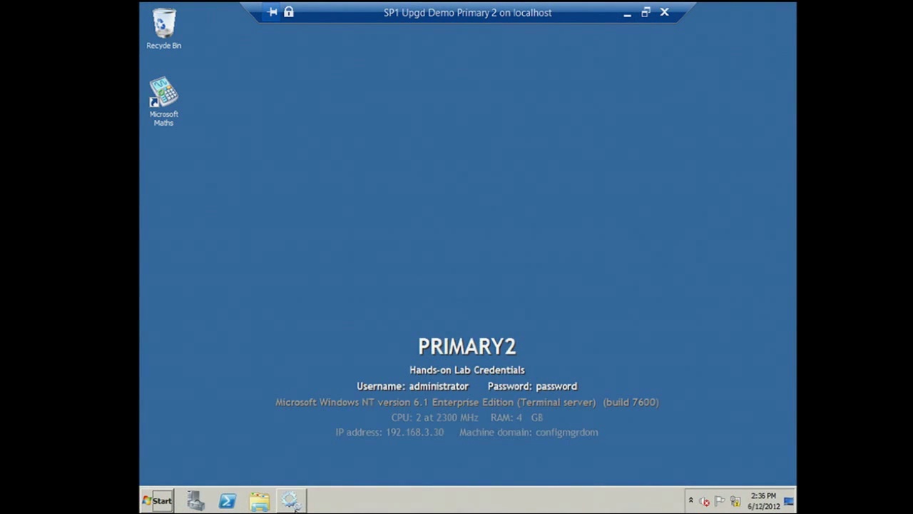
left_click(290, 499)
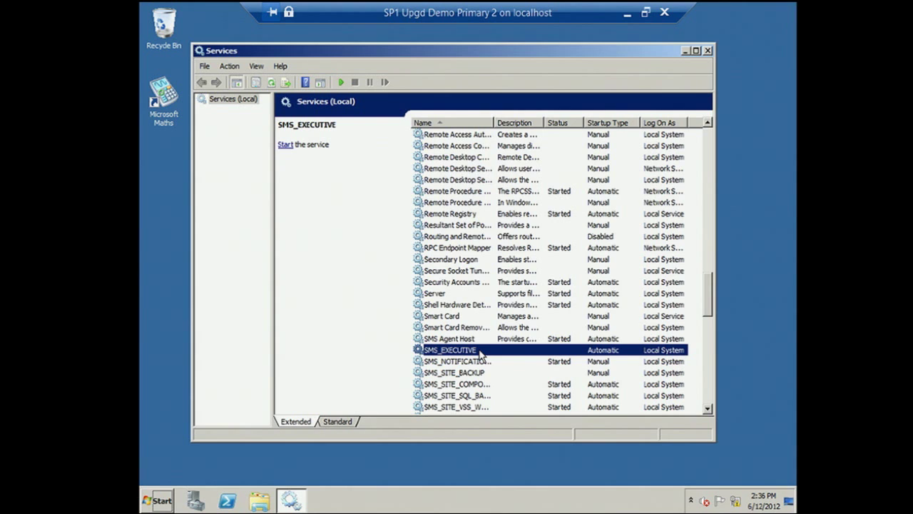
Switch back to the CAS remote session and have the Replication Link Analyzer restart the SMS_EXECUTIVE service on Primary2
left_click(627, 13)
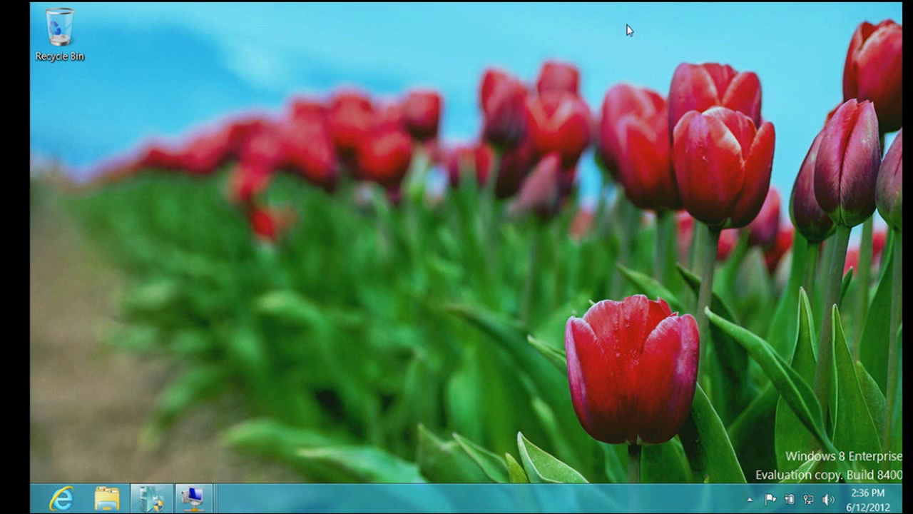
left_click(200, 499)
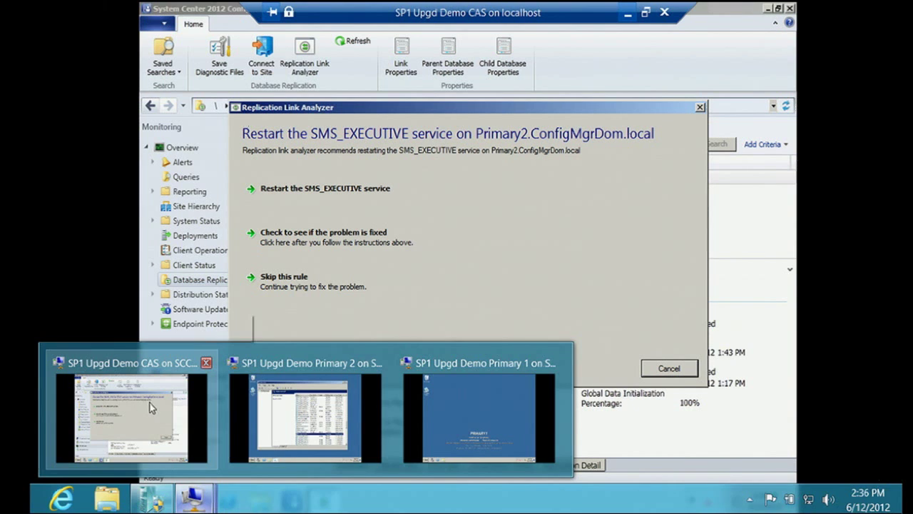
left_click(151, 407)
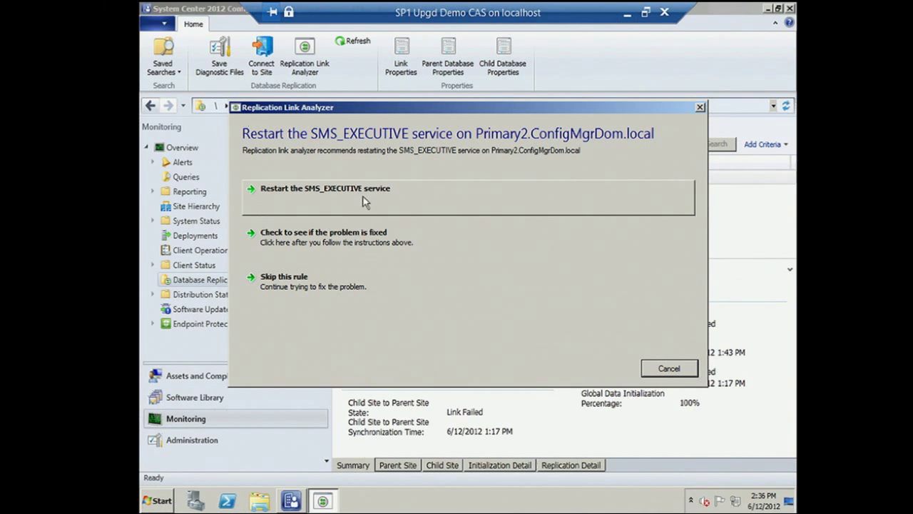
left_click(357, 192)
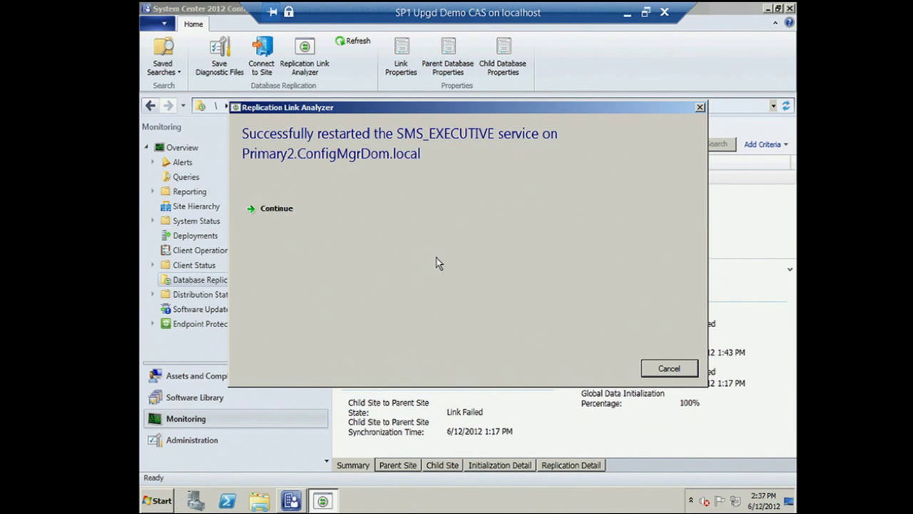
Continue the link analysis, skip the rule for resetting queued messages for site PR2, and cancel the analyzer
left_click(310, 217)
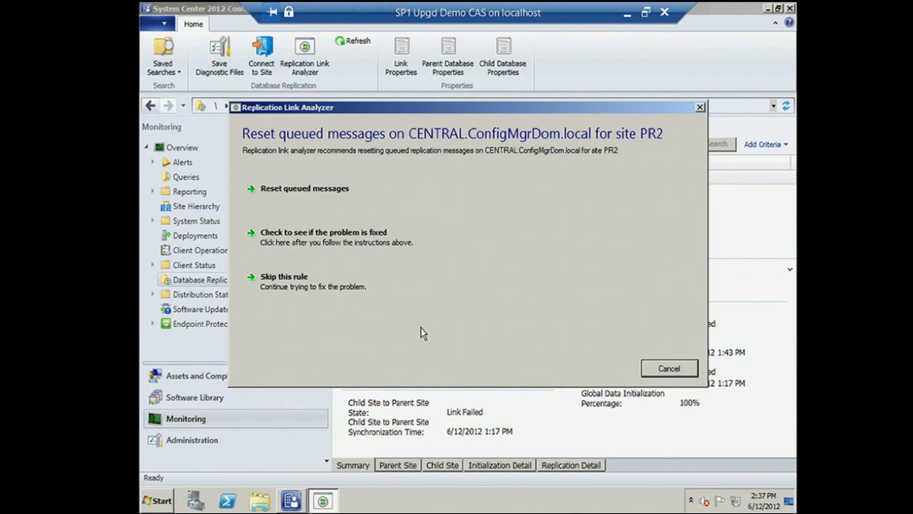
left_click(331, 285)
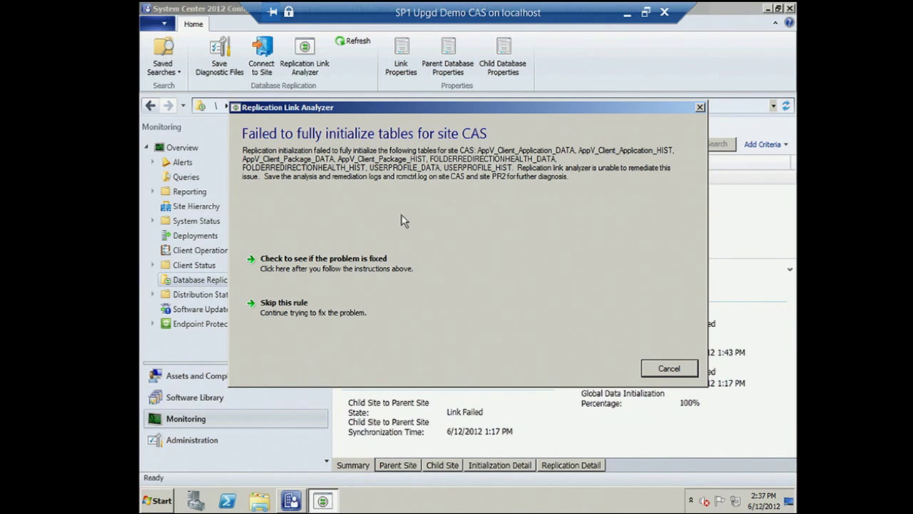
left_click(671, 370)
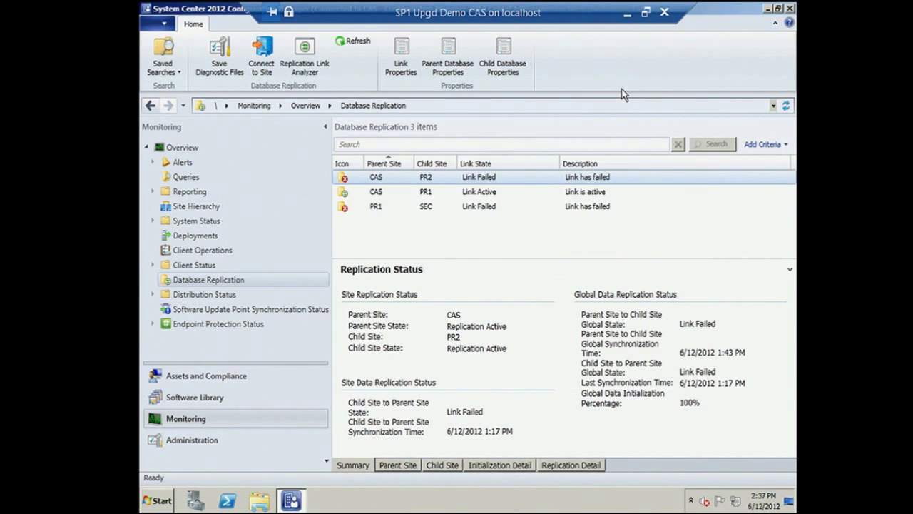
Switch to the Primary 2 remote session, refresh the Services list to check the SMS_EXECUTIVE status, and minimize the Services window
left_click(627, 14)
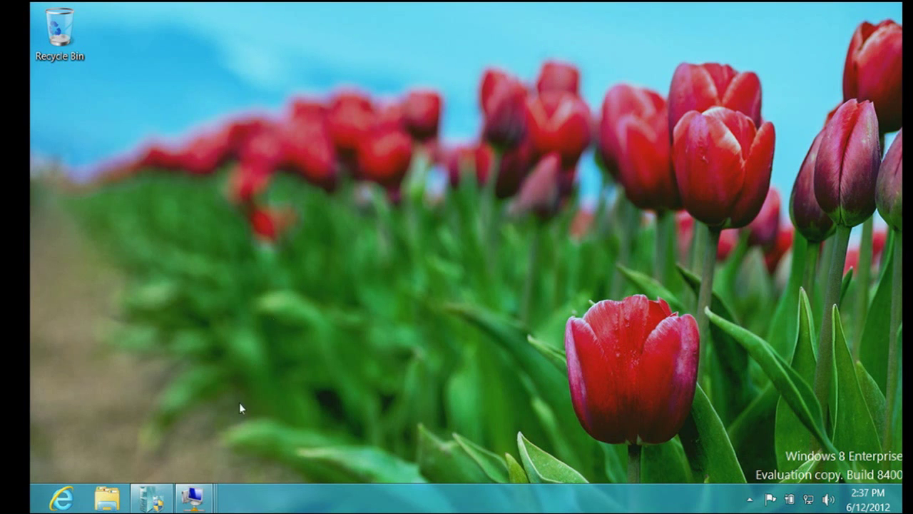
mouse_move(192, 499)
left_click(289, 444)
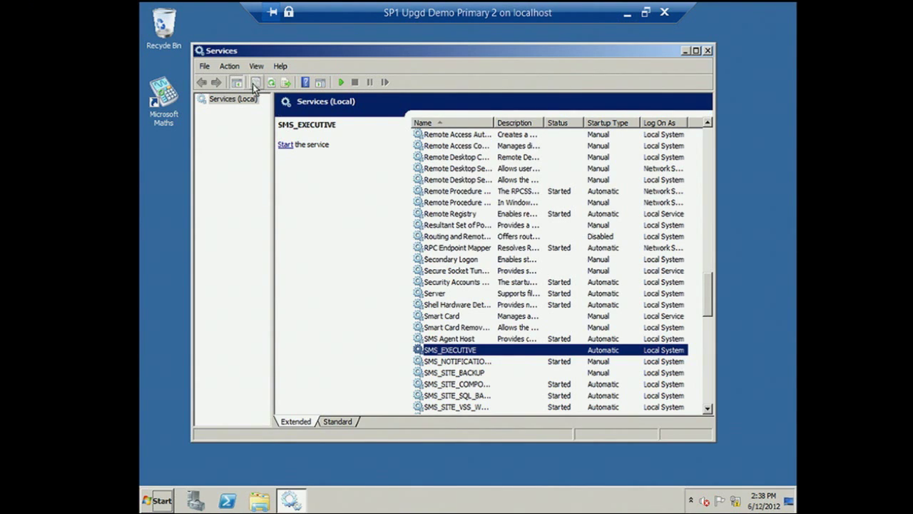
left_click(233, 66)
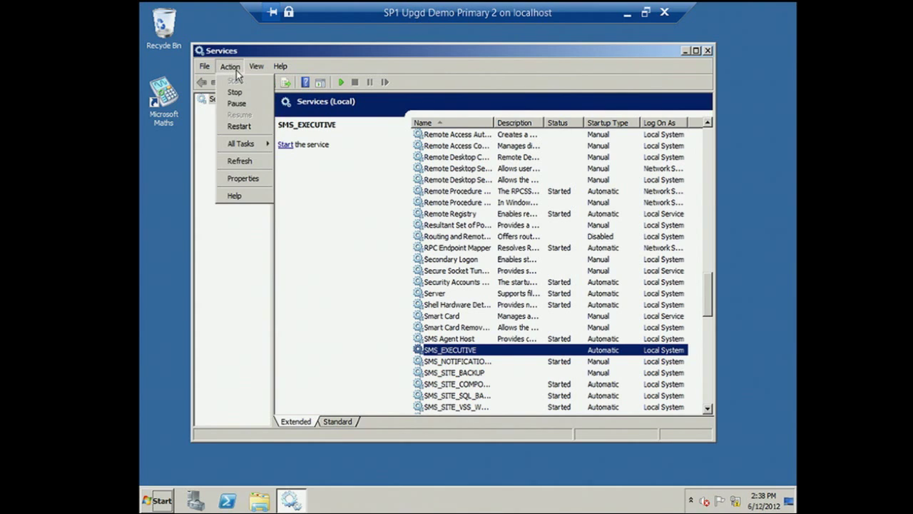
left_click(251, 161)
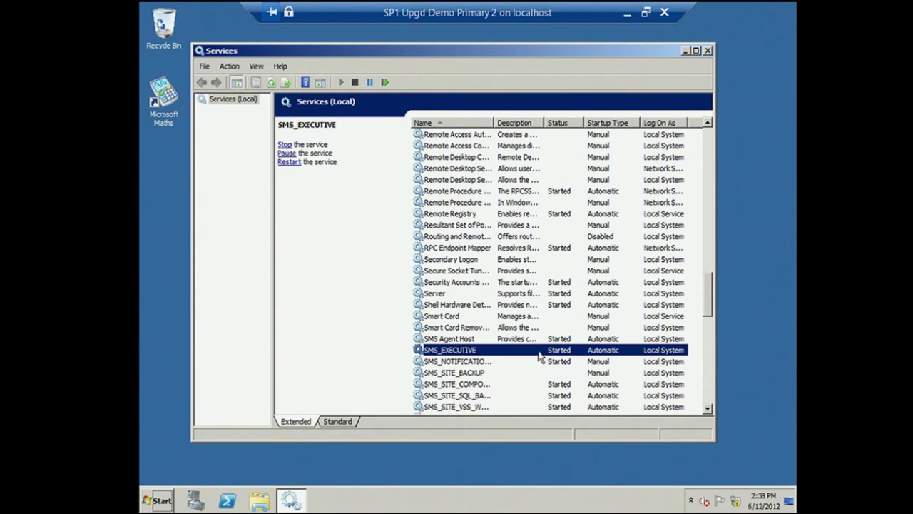
left_click(684, 52)
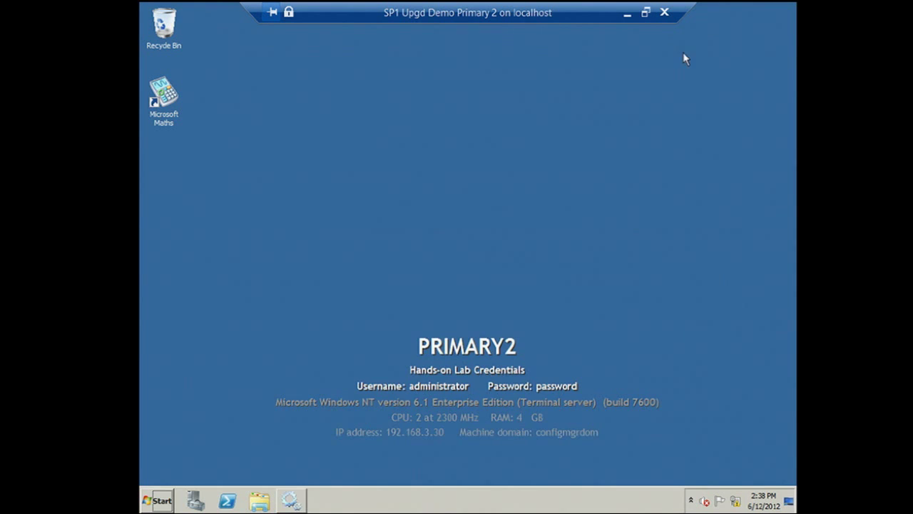
Return to the CAS remote session and display the Site Hierarchy in Geographical View
left_click(627, 13)
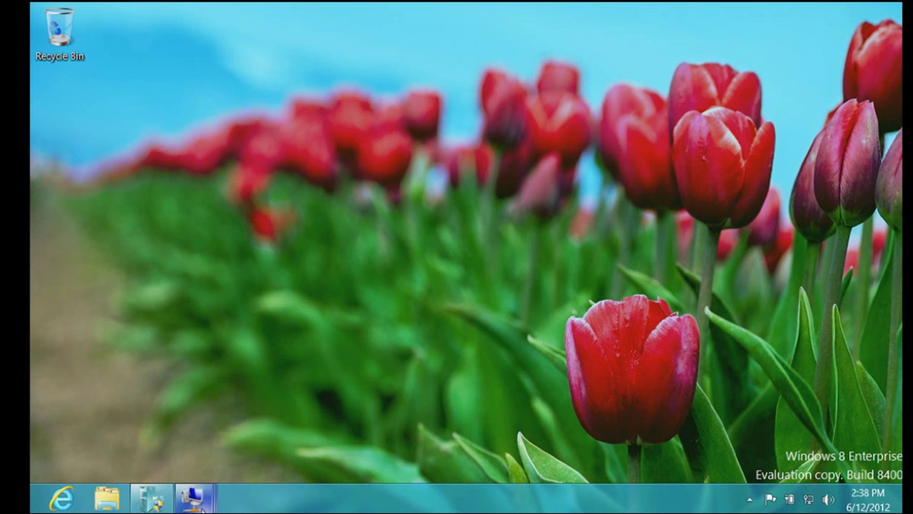
mouse_move(205, 505)
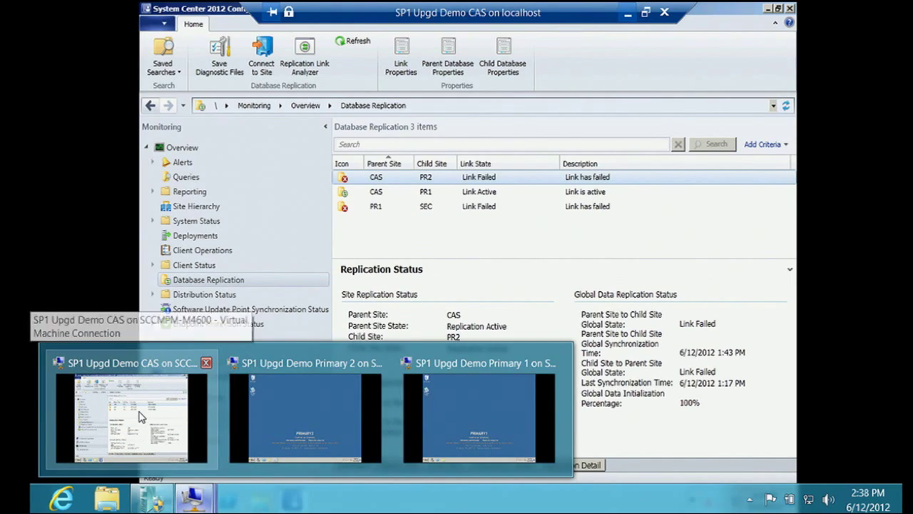
left_click(141, 418)
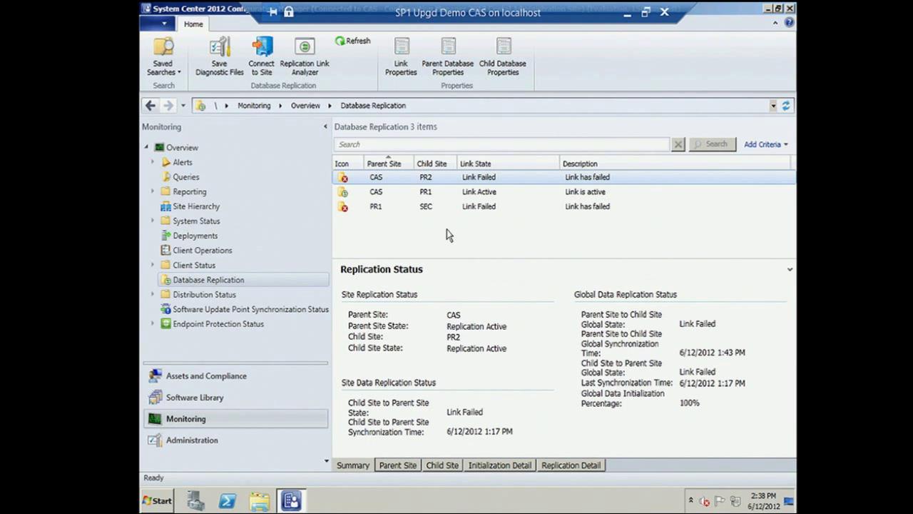
left_click(193, 206)
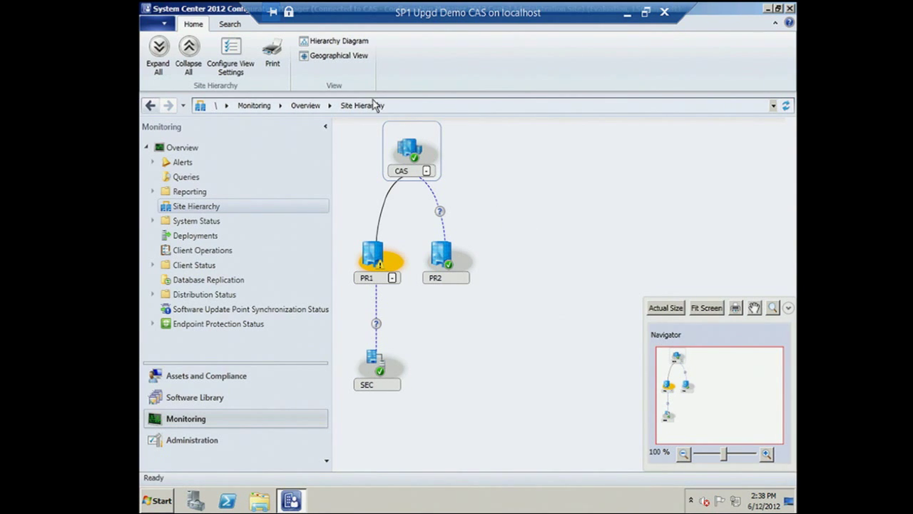
left_click(343, 57)
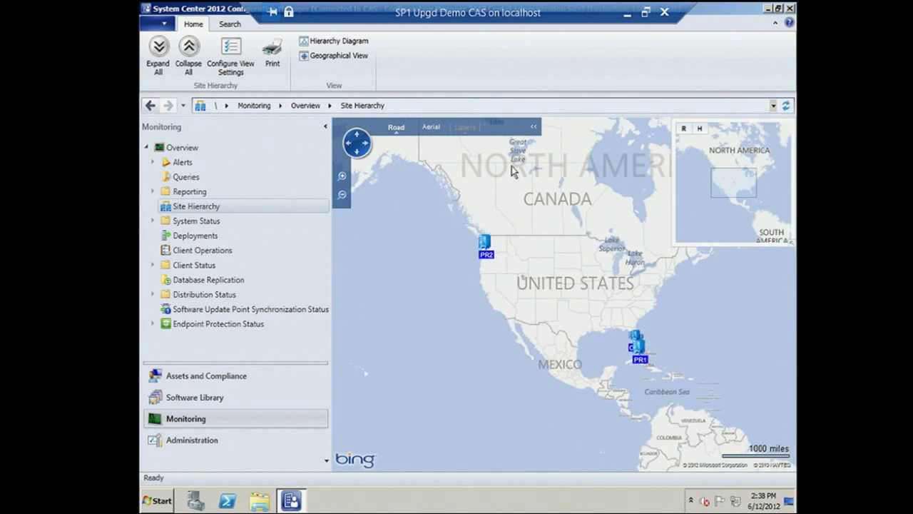
Zoom in on Florida on the geographical map to examine the locations of the CAS and PR1 sites
left_click(342, 178)
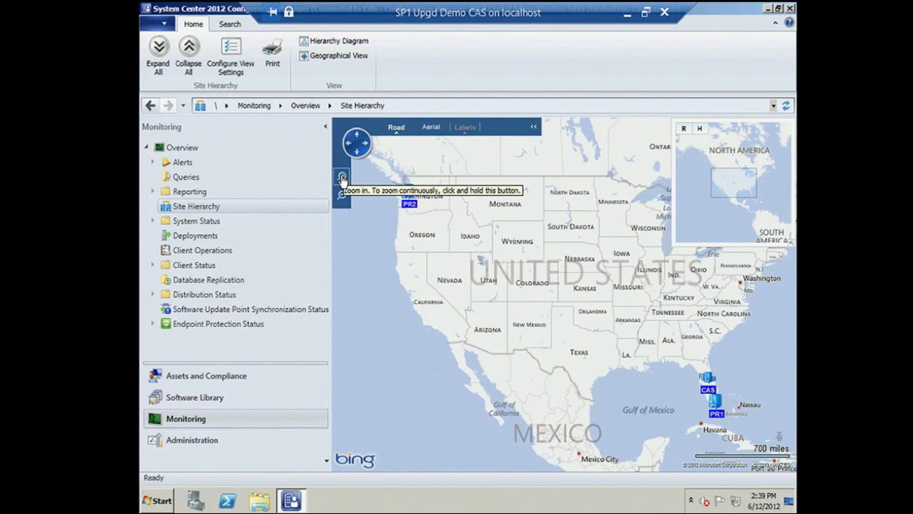
left_click(342, 177)
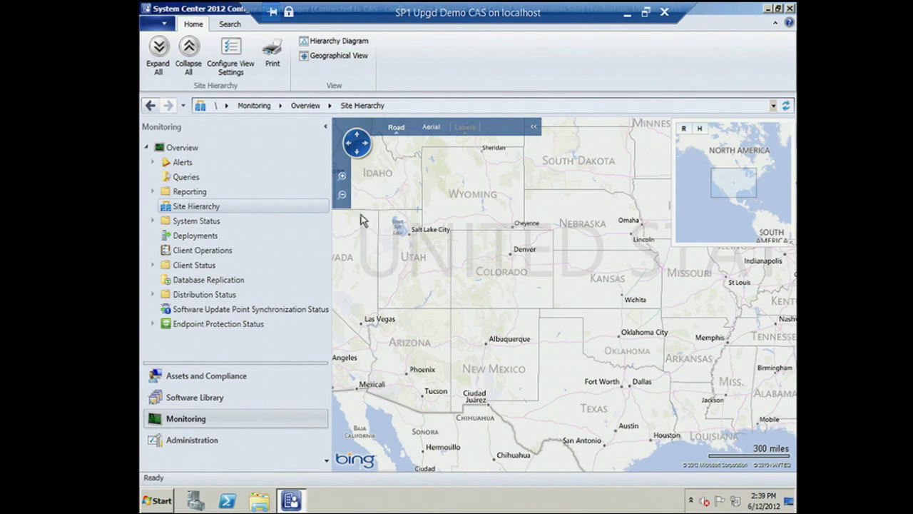
left_click_drag(648, 368, 491, 255)
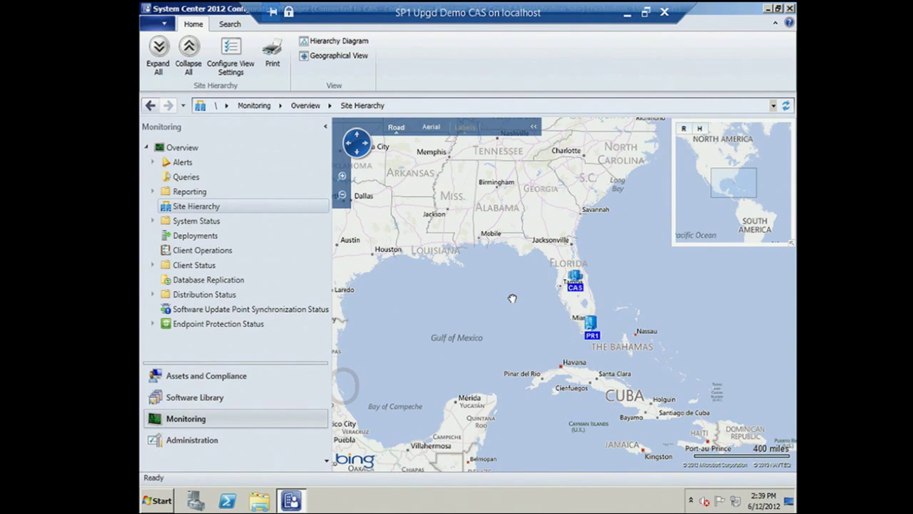
left_click(342, 178)
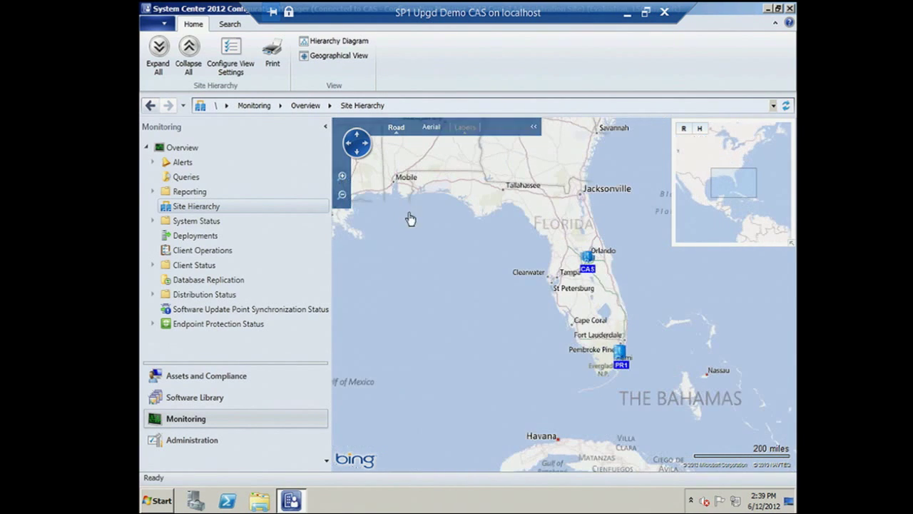
left_click(342, 178)
left_click_drag(487, 239, 463, 262)
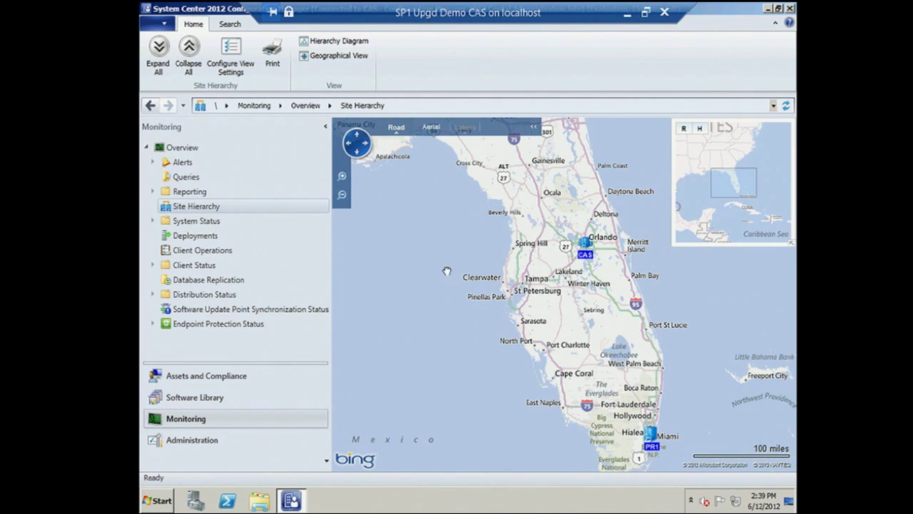
left_click_drag(389, 232, 397, 229)
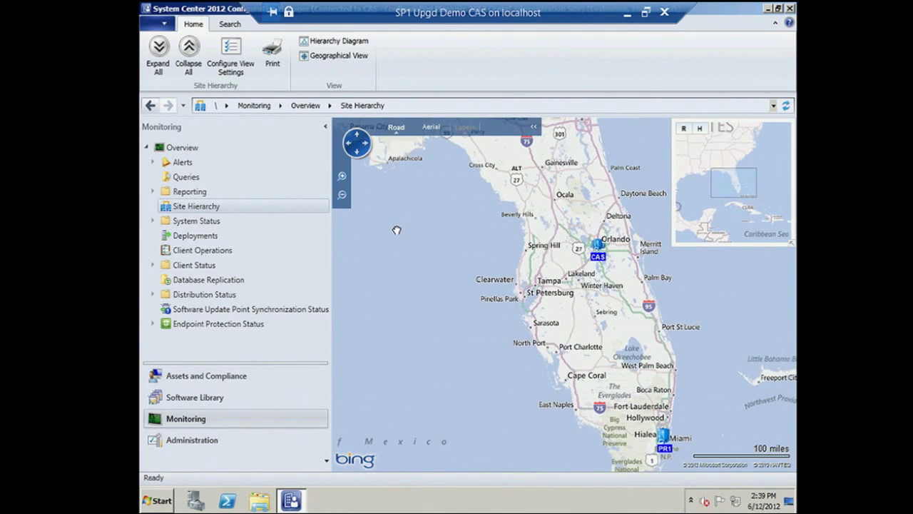
Widen the map to the southern United States and examine the link lines running from the CAS site
left_click(342, 195)
left_click(343, 195)
left_click(342, 194)
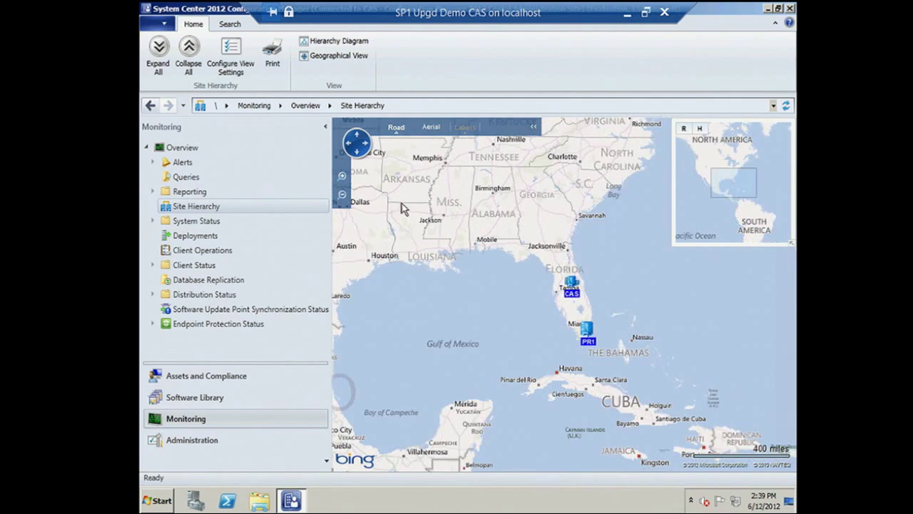
left_click_drag(442, 258, 545, 321)
left_click_drag(581, 347, 471, 199)
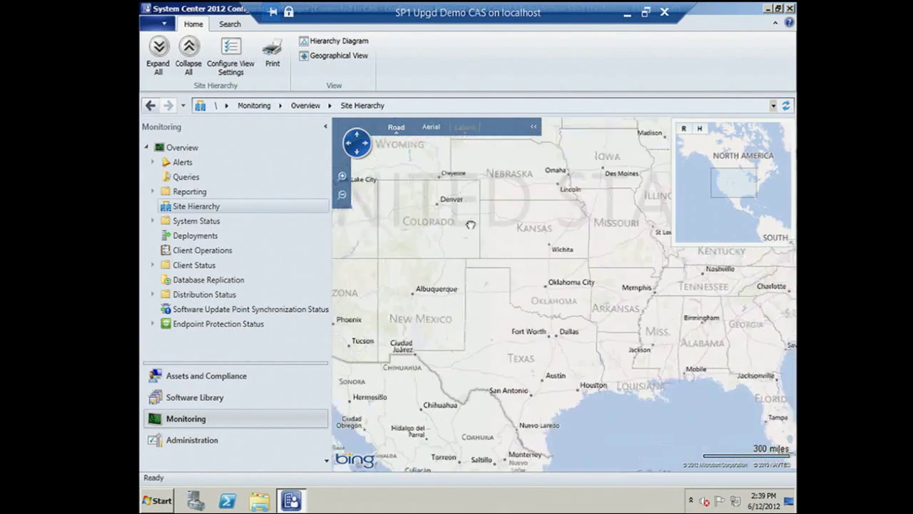
left_click_drag(508, 292, 502, 249)
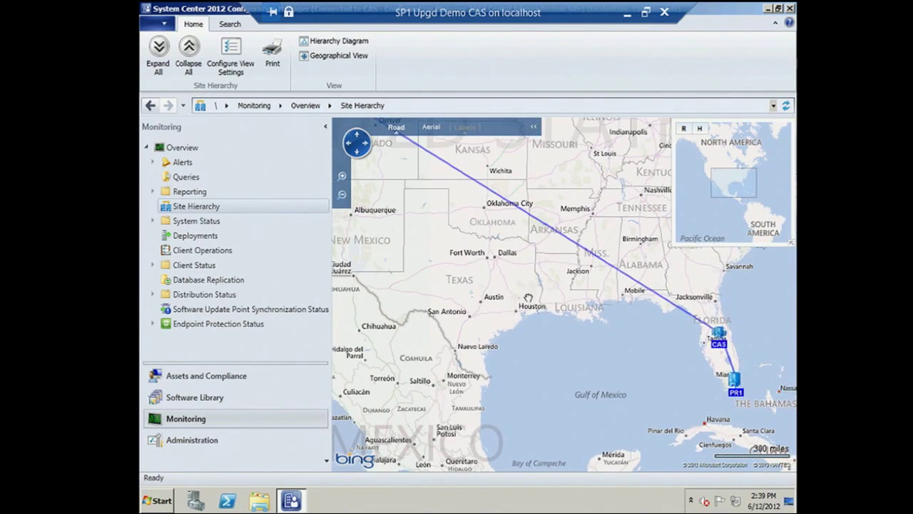
left_click_drag(529, 297, 557, 348)
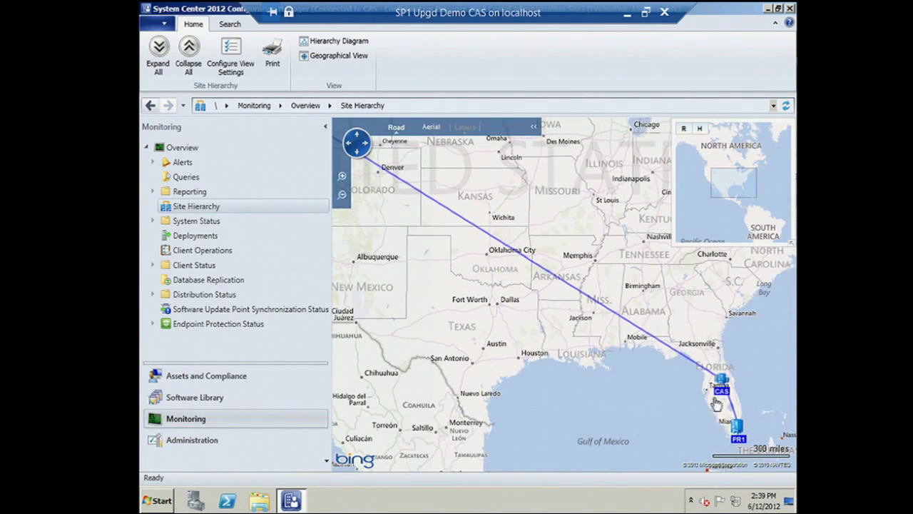
Trace the link line between CAS and PR1 on the map through Florida down to the Miami area
left_click(343, 176)
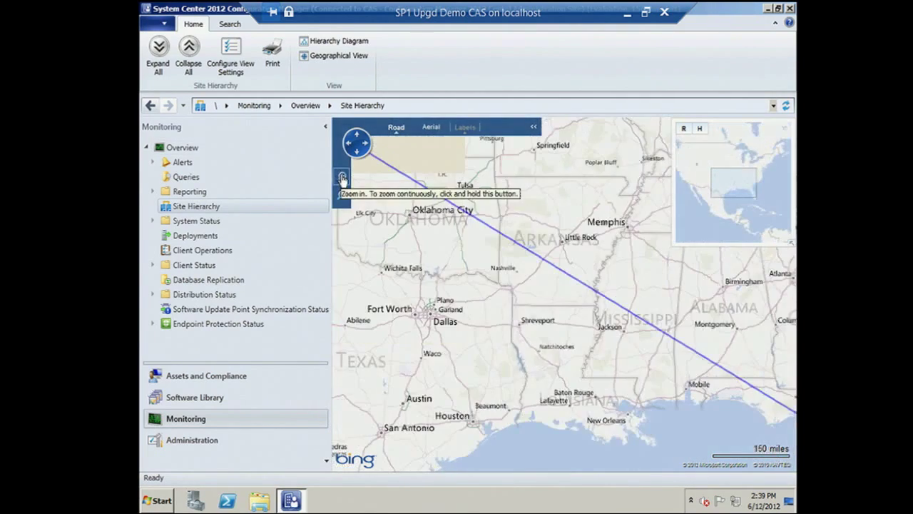
left_click(343, 176)
left_click_drag(642, 428, 418, 251)
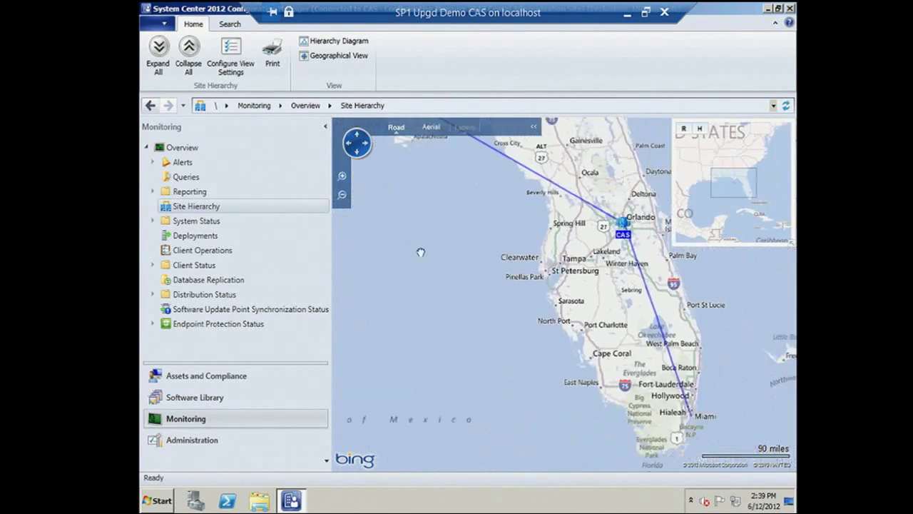
left_click(343, 178)
left_click(343, 178)
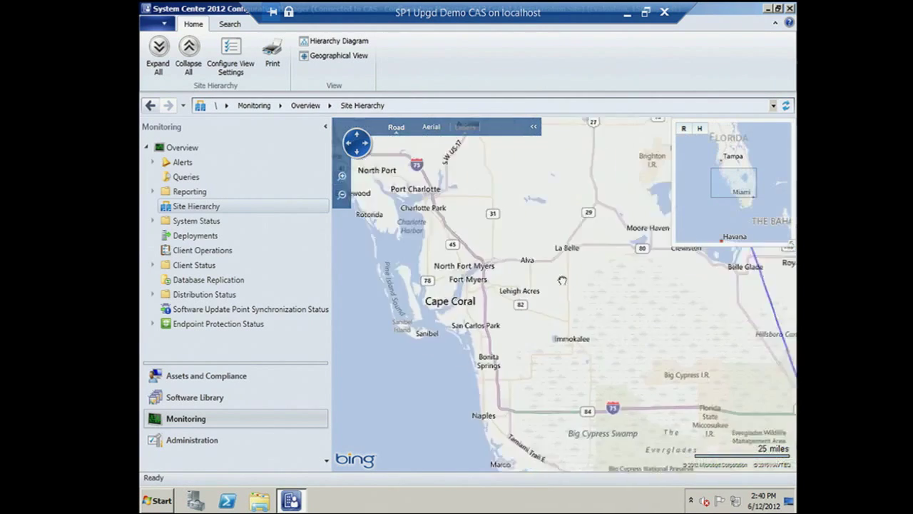
left_click_drag(749, 457, 526, 290)
mouse_move(598, 330)
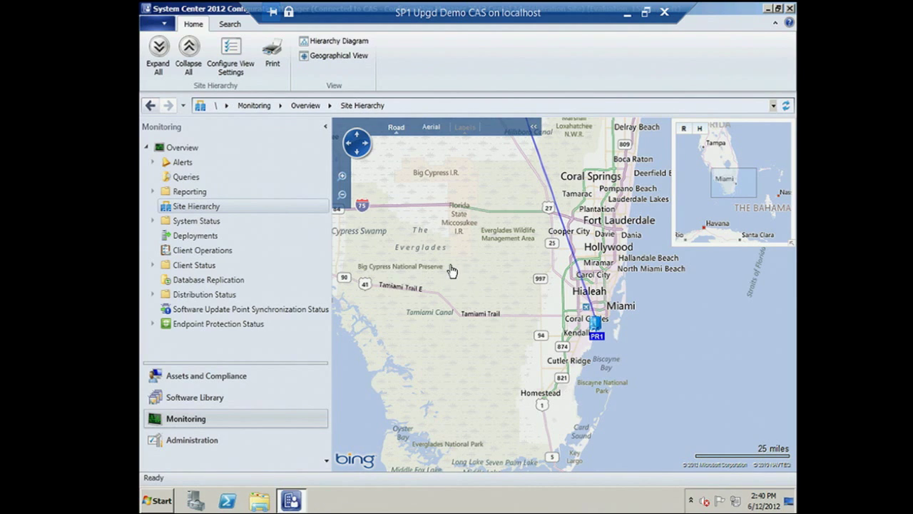
left_click_drag(452, 270, 499, 322)
left_click_drag(440, 236, 481, 304)
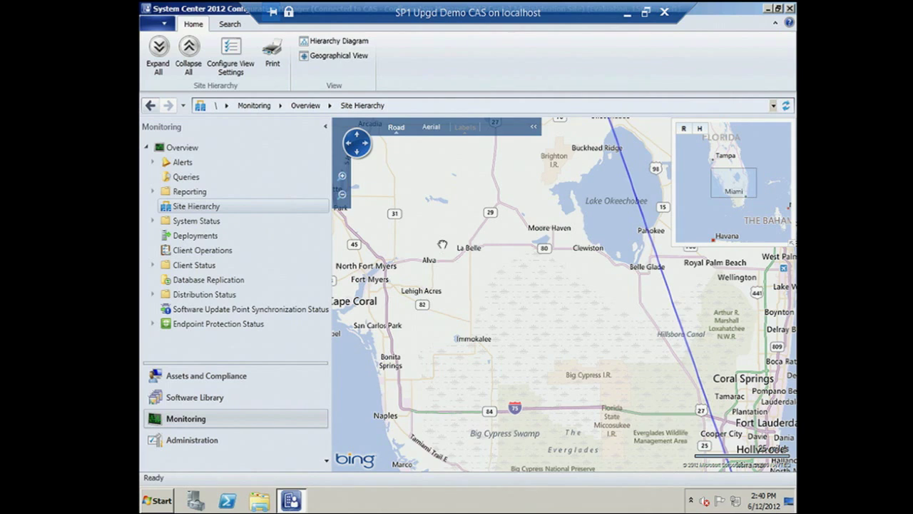
left_click_drag(441, 248, 445, 270)
left_click(342, 194)
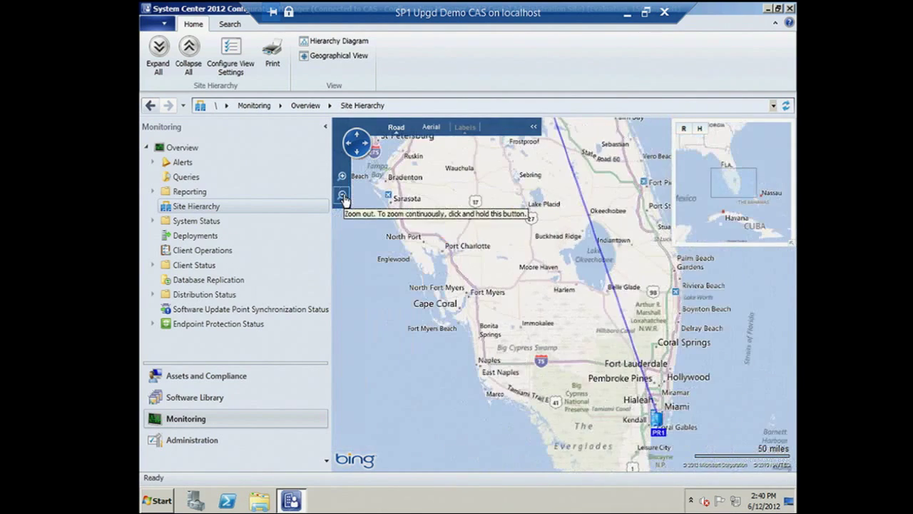
left_click(342, 195)
Review the hierarchy diagram and site location options in the Site Hierarchy view settings, and close them without changes
left_click(239, 55)
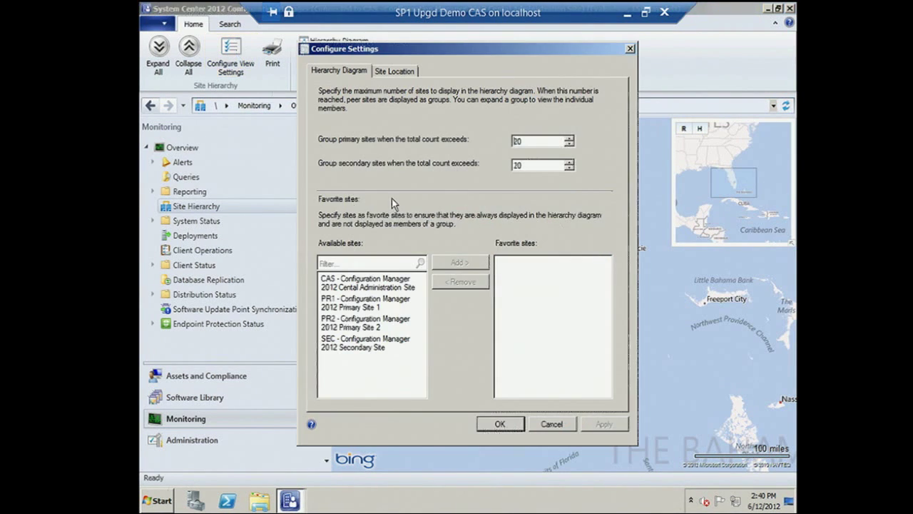
left_click(394, 71)
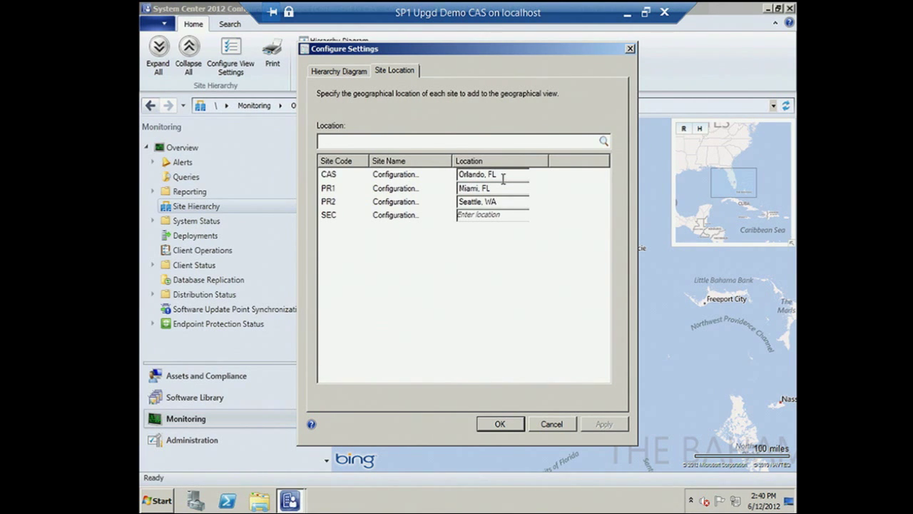
left_click(560, 427)
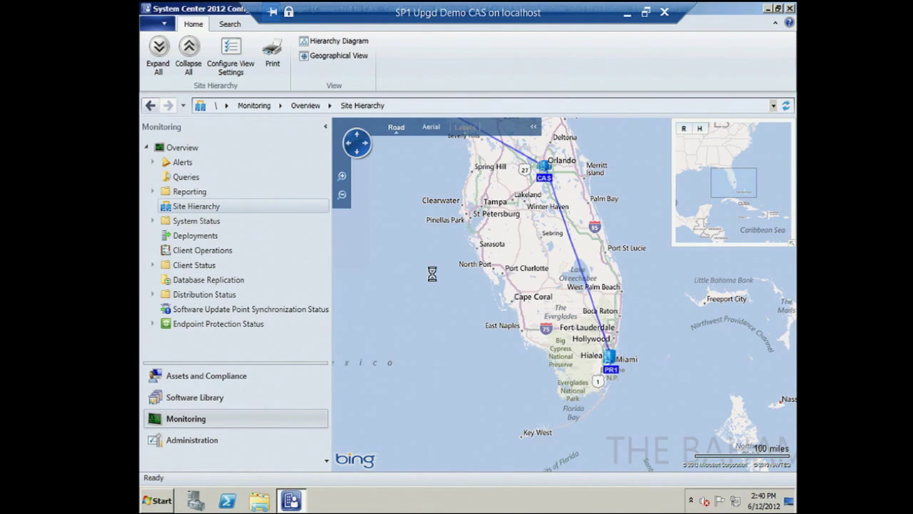
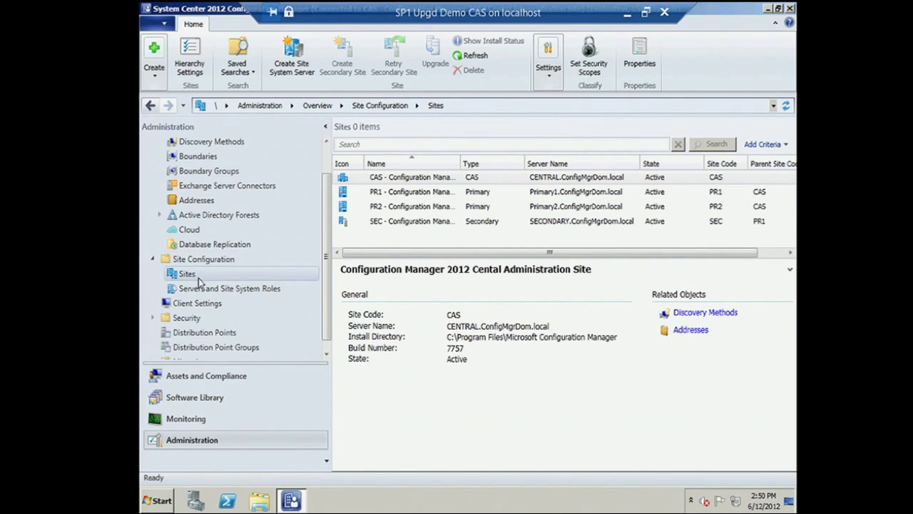
Go to Client Settings in the Administration workspace and open the properties of Default Client Settings
scroll(310, 183, "up", 2)
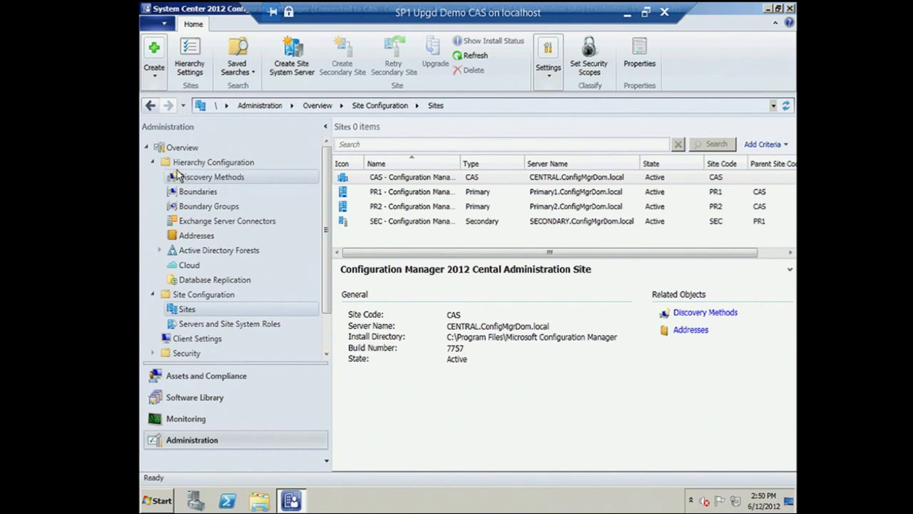
left_click(152, 162)
left_click(176, 224)
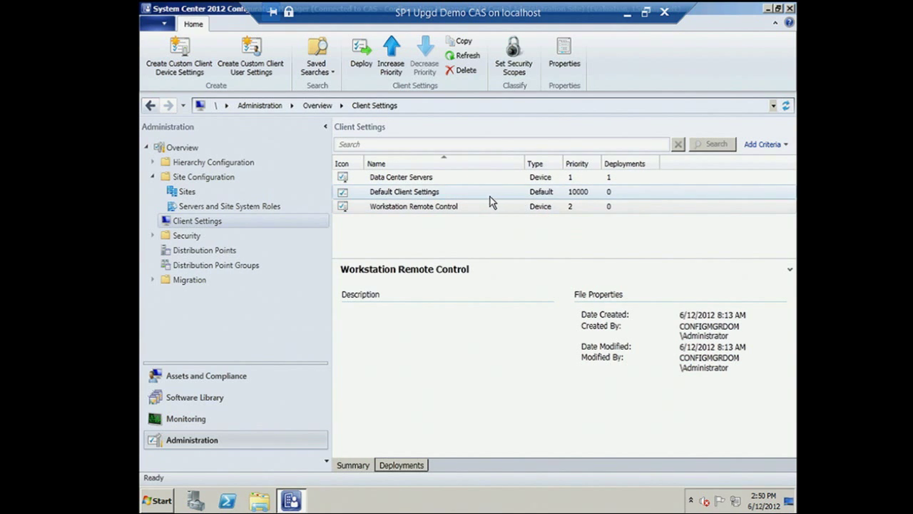
left_click(494, 194)
left_click(363, 52)
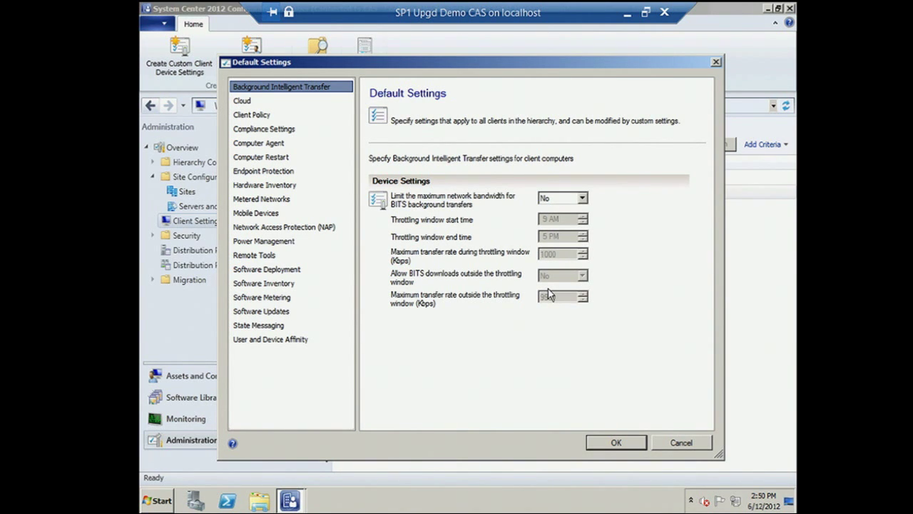
left_click(702, 442)
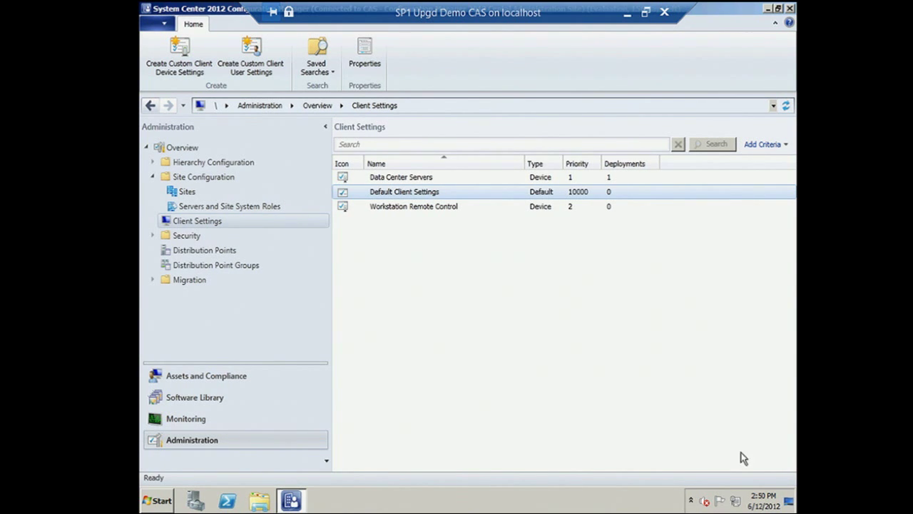
left_click(361, 50)
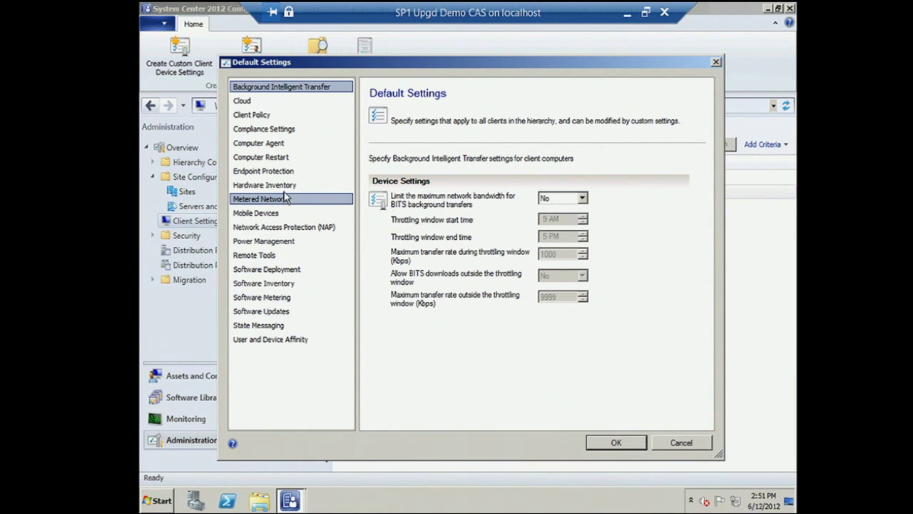
Review the Software Deployment, Power Management and Hardware Inventory pages of the default client settings
left_click(271, 270)
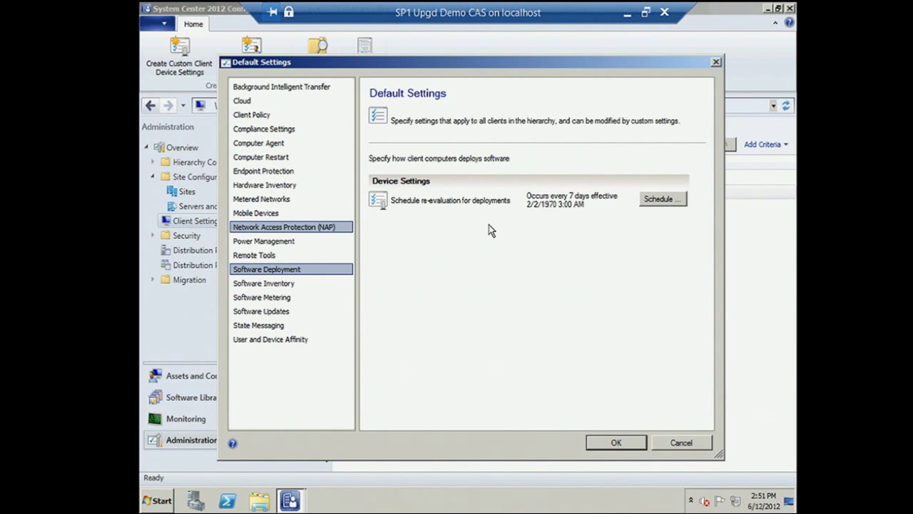
left_click(281, 240)
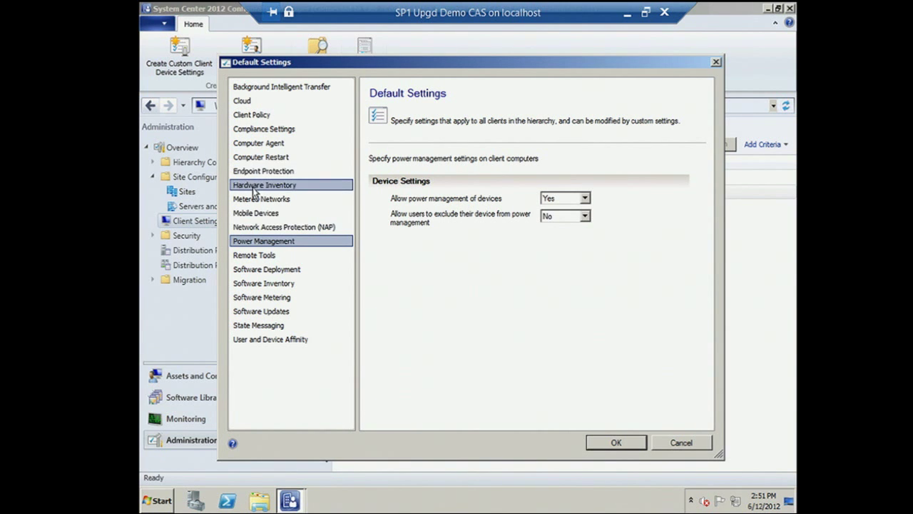
left_click(255, 189)
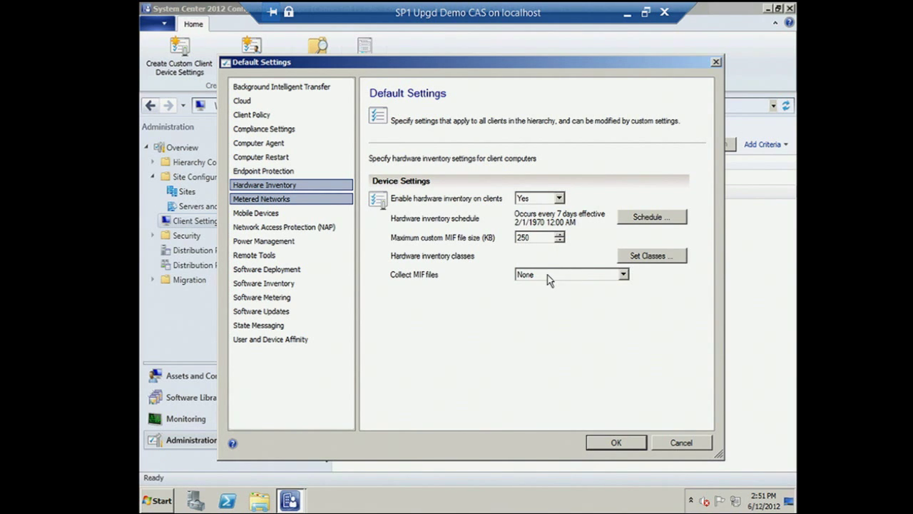
Enable the Caption and Battery Status properties of the Battery (Win32_Battery) class in the hardware inventory classes
left_click(648, 257)
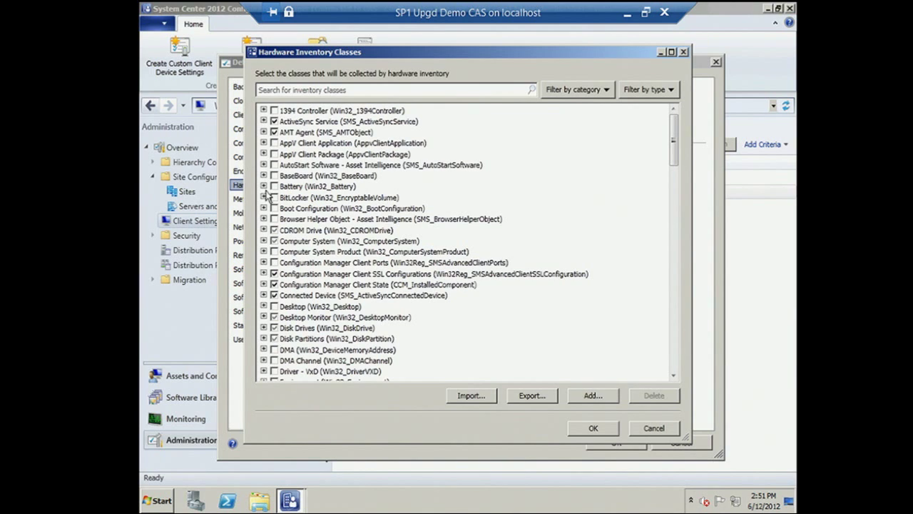
left_click(264, 186)
left_click(294, 230)
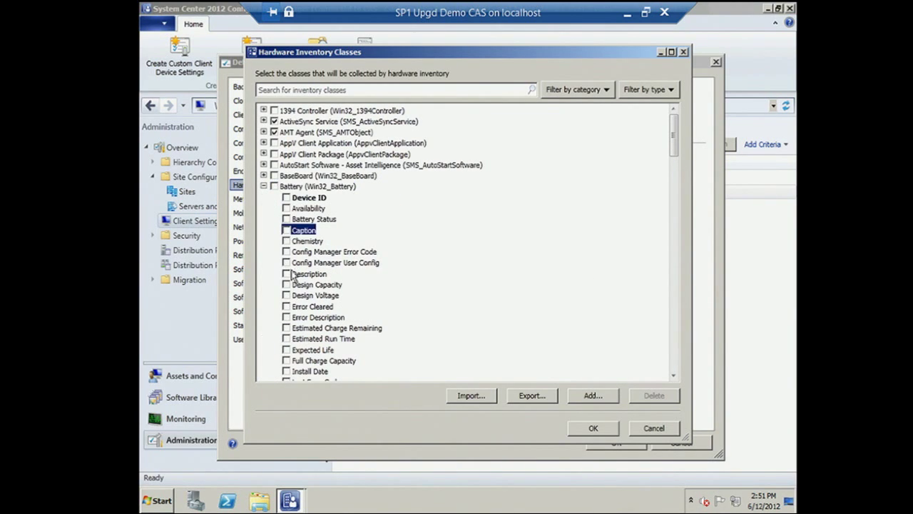
left_click(286, 230)
left_click(286, 219)
left_click(264, 186)
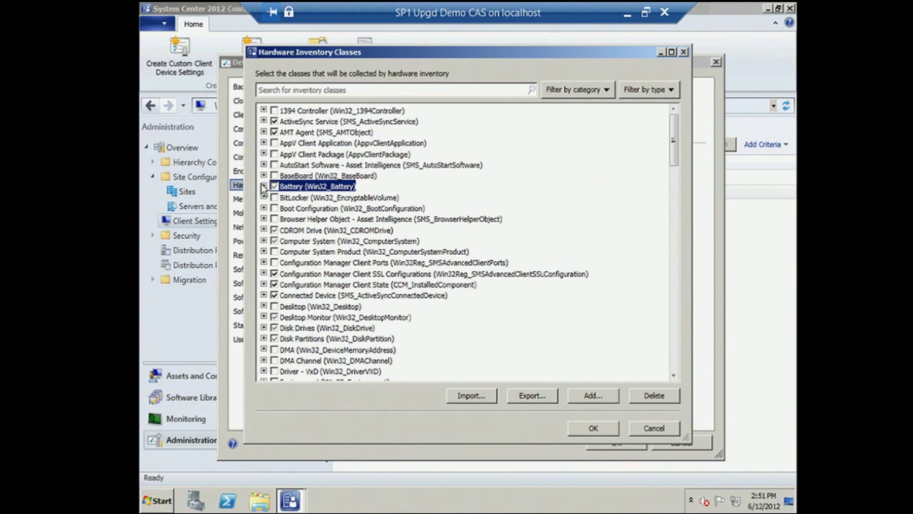
Add the Win32_SID class to hardware inventory from the root\cimv2 WMI namespace on the CENTRAL computer
left_click(592, 397)
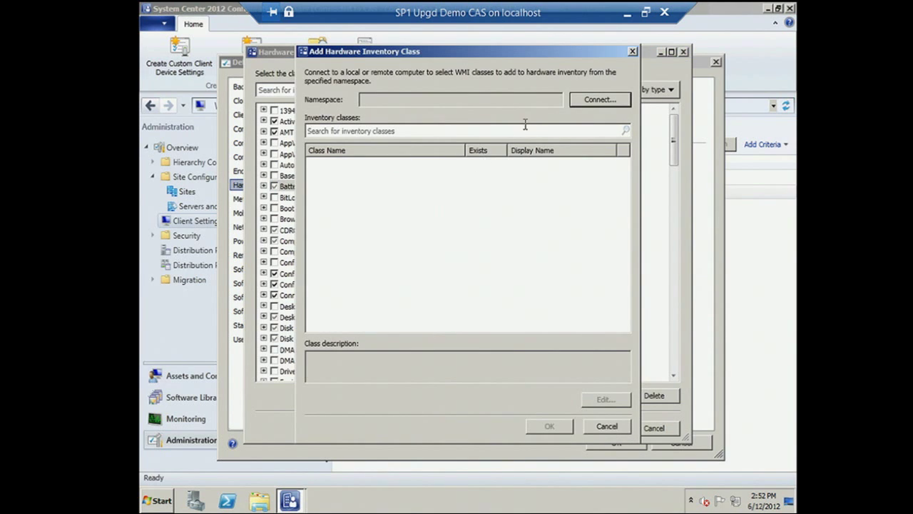
left_click(581, 102)
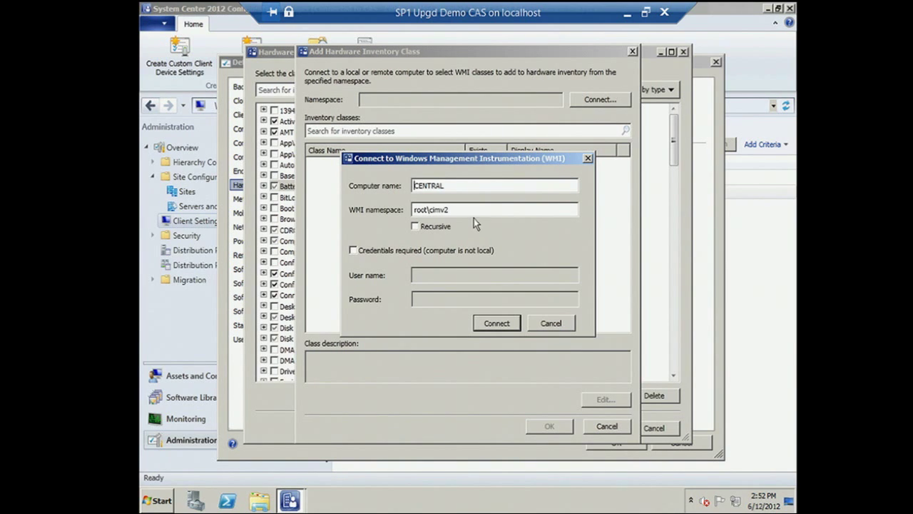
left_click(482, 324)
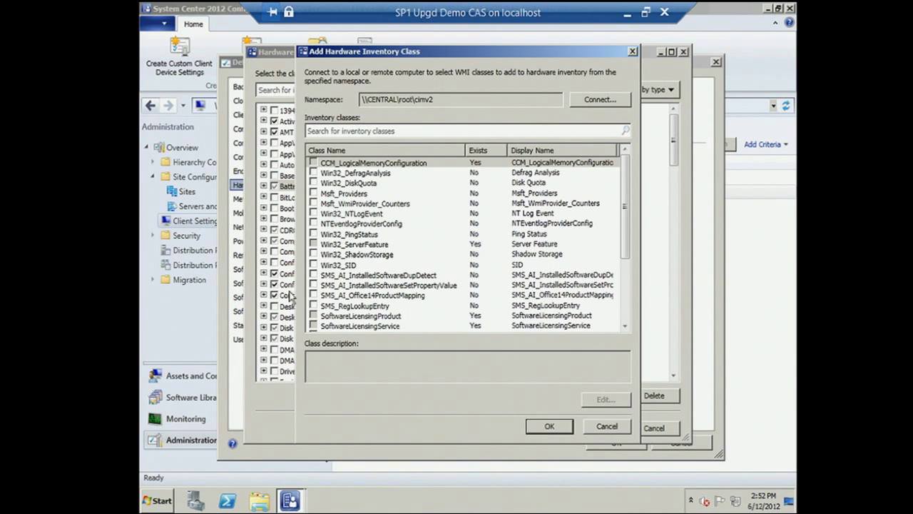
left_click(313, 264)
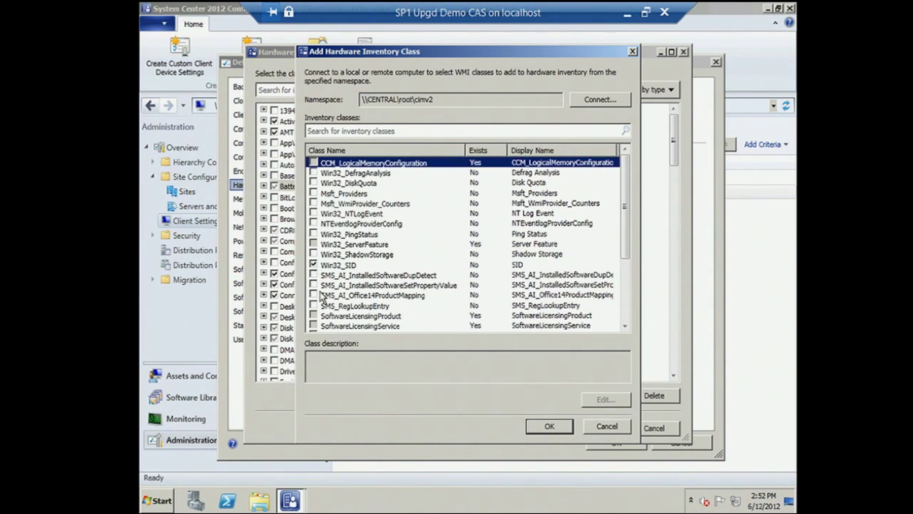
left_click(560, 427)
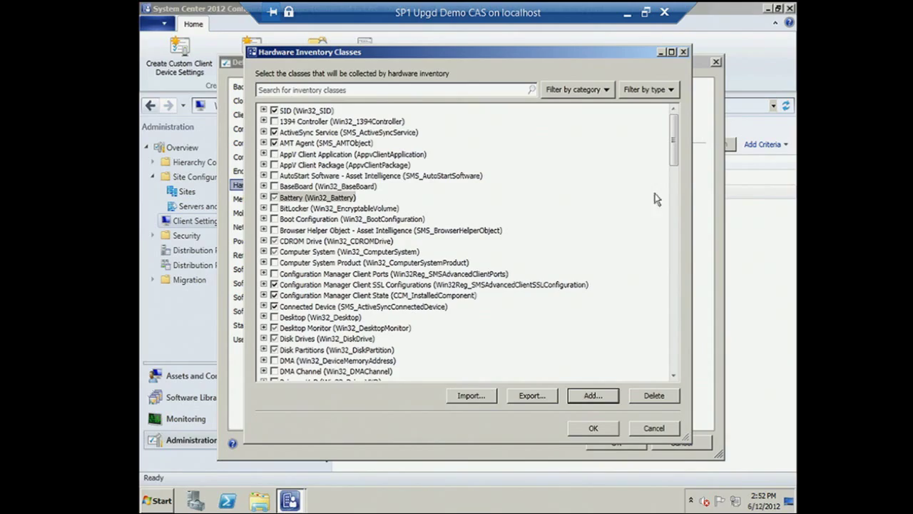
Search the inventory classes for "cam", enable Mobile Device Camera (Device_Camera), and accept the class selection
left_click_drag(673, 147, 676, 117)
left_click(283, 90)
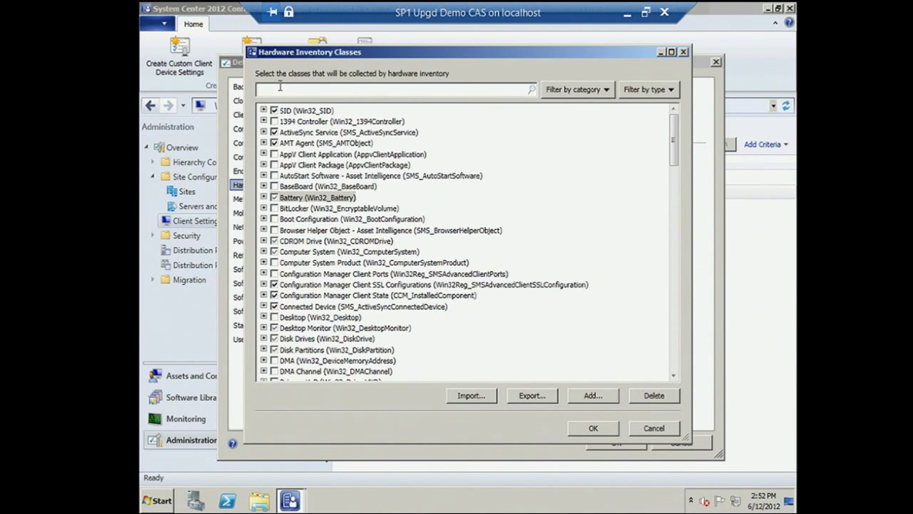
type("cam")
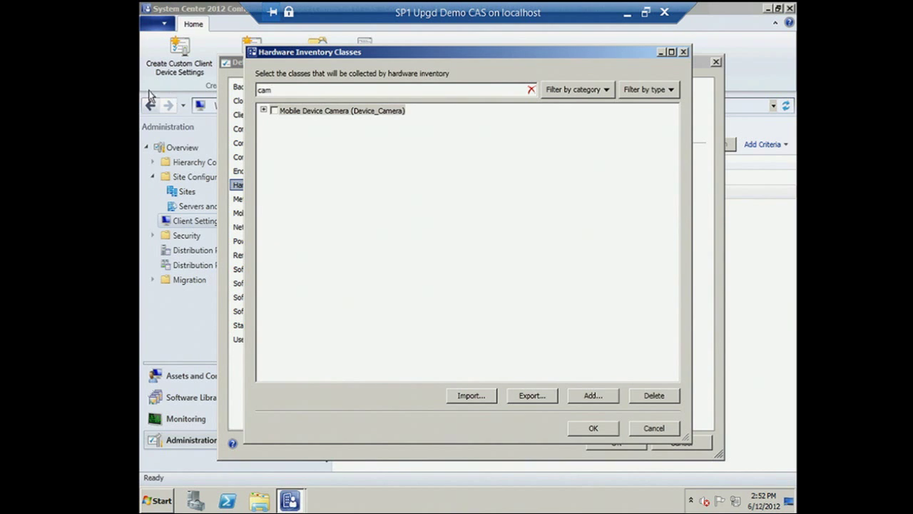
left_click(274, 111)
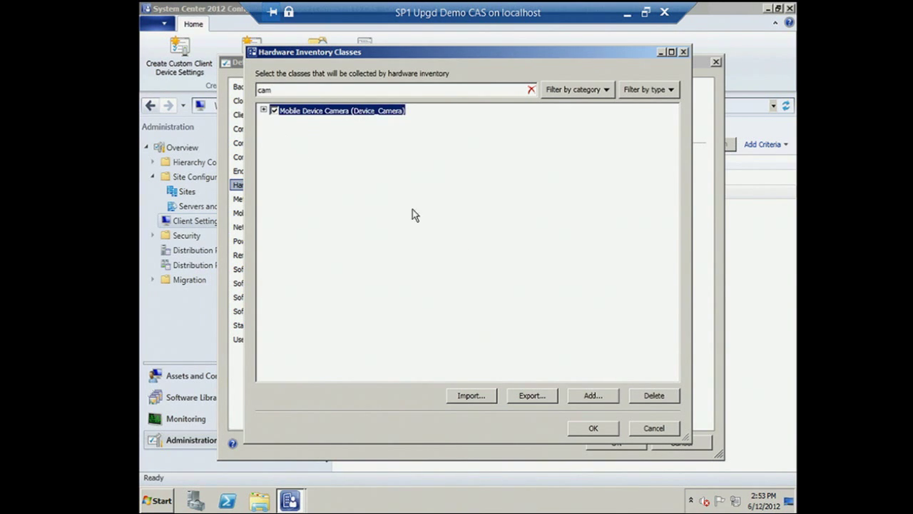
left_click(598, 429)
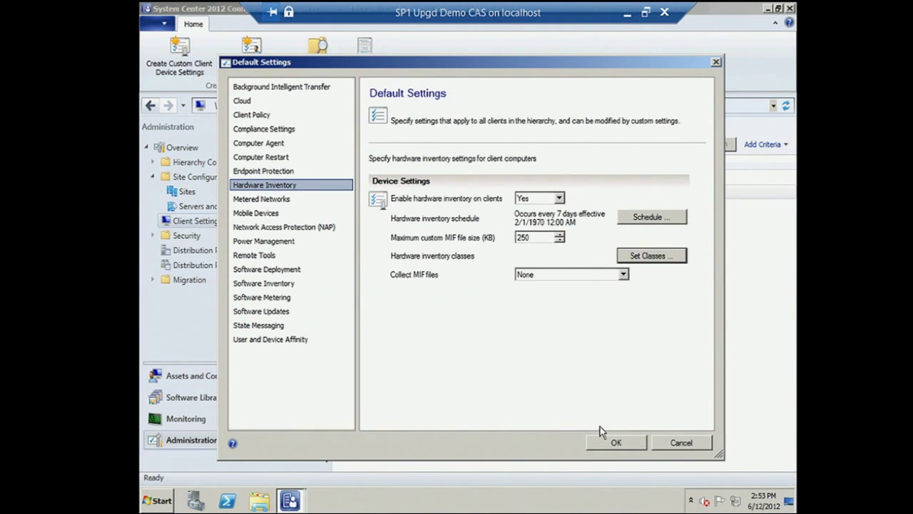
Review the import and export dialogs for hardware inventory classes, and close the default client settings without saving
left_click(670, 259)
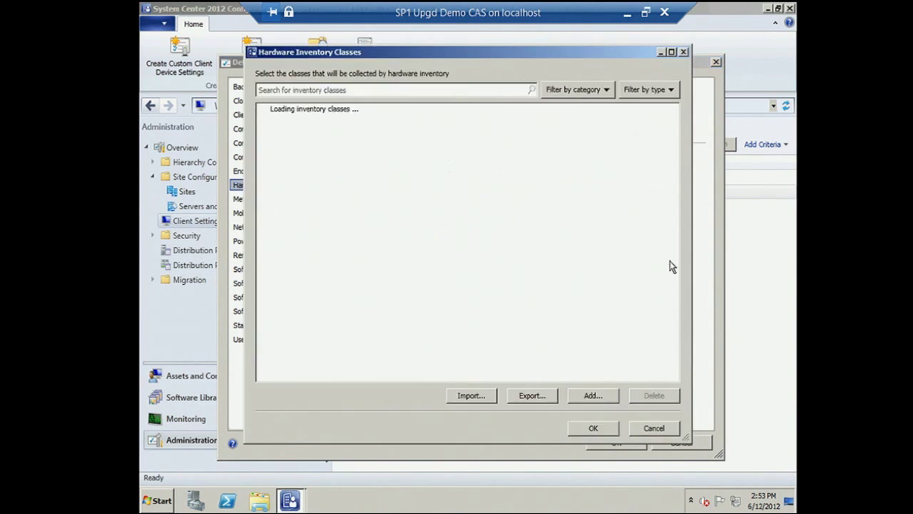
left_click(471, 396)
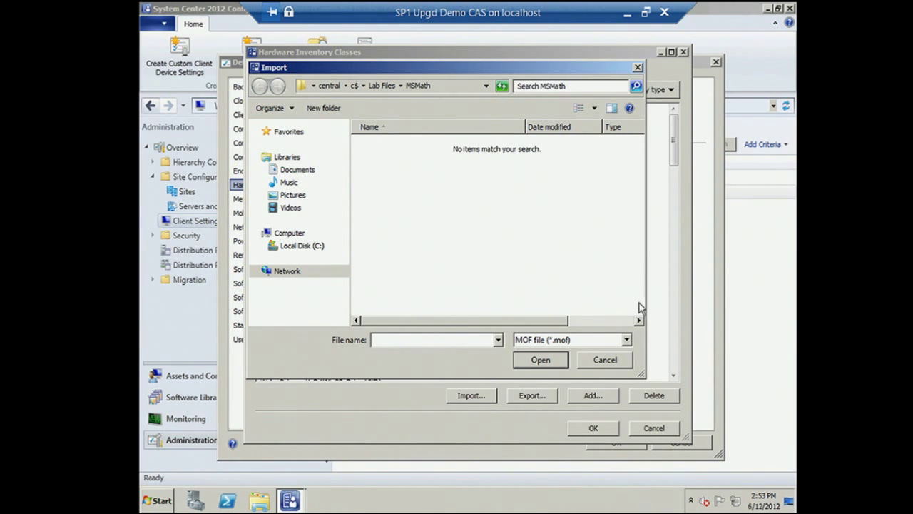
left_click(624, 362)
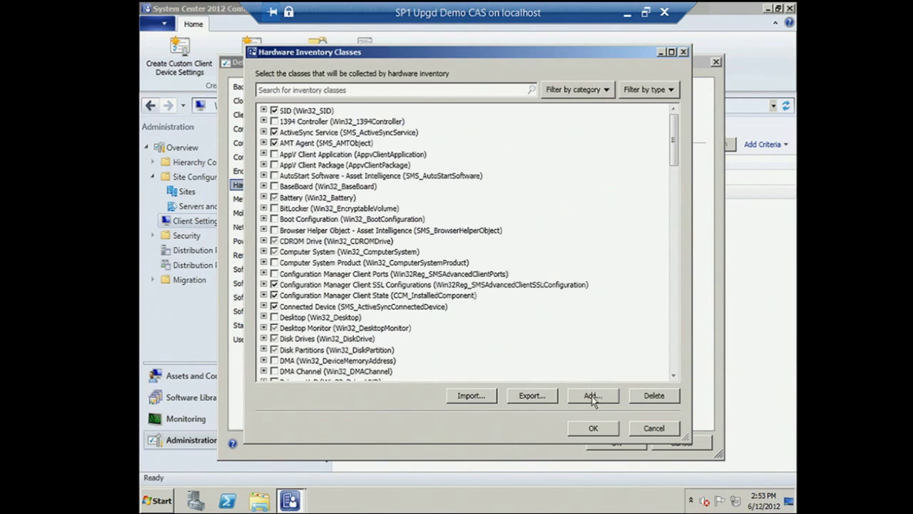
left_click(532, 395)
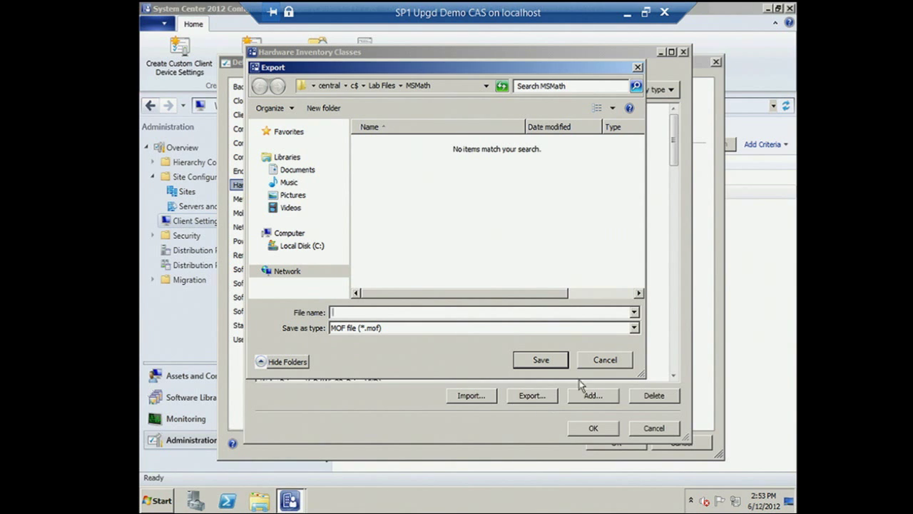
left_click(639, 428)
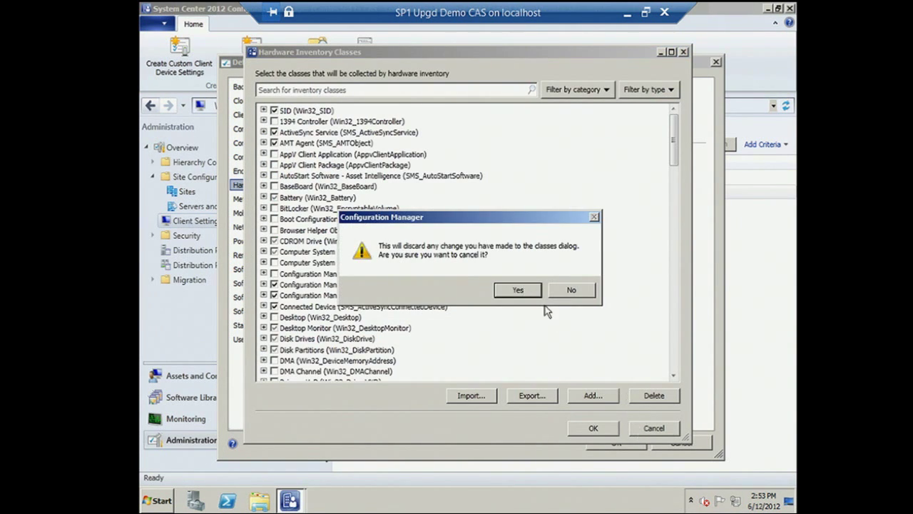
left_click(524, 292)
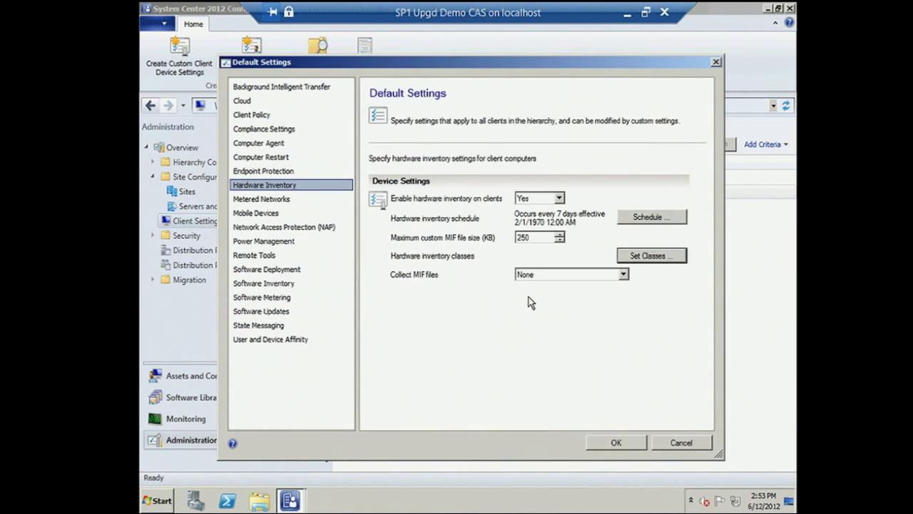
left_click(679, 441)
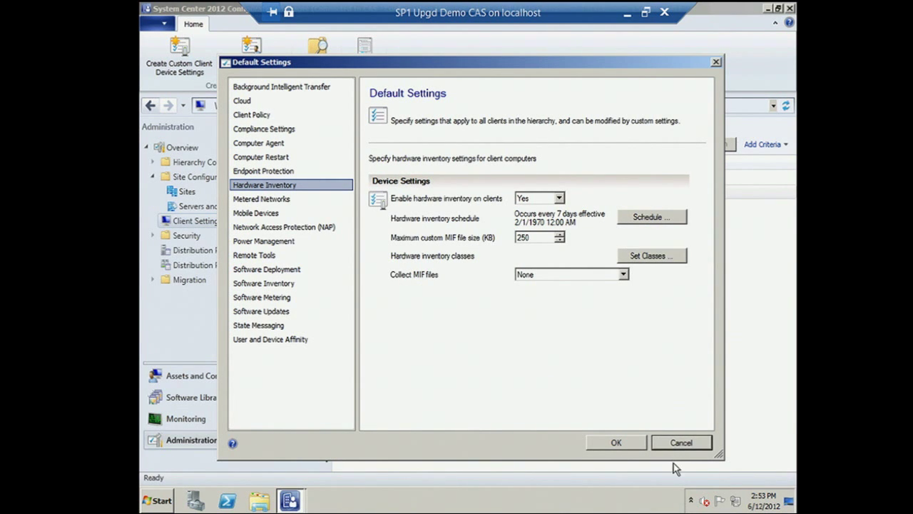
left_click(669, 443)
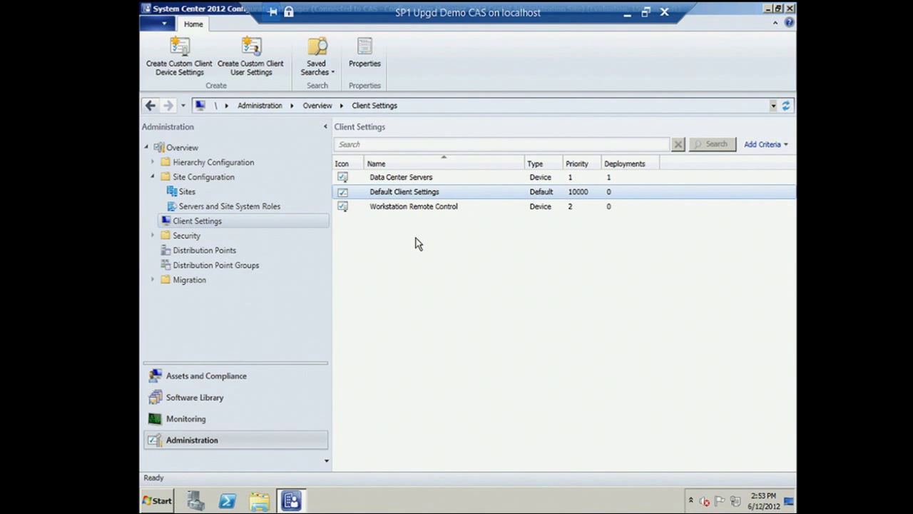
Review the Remote Tools settings of Workstation Remote Control, including firewall profiles and permitted viewers, and close them without changes
left_click(400, 210)
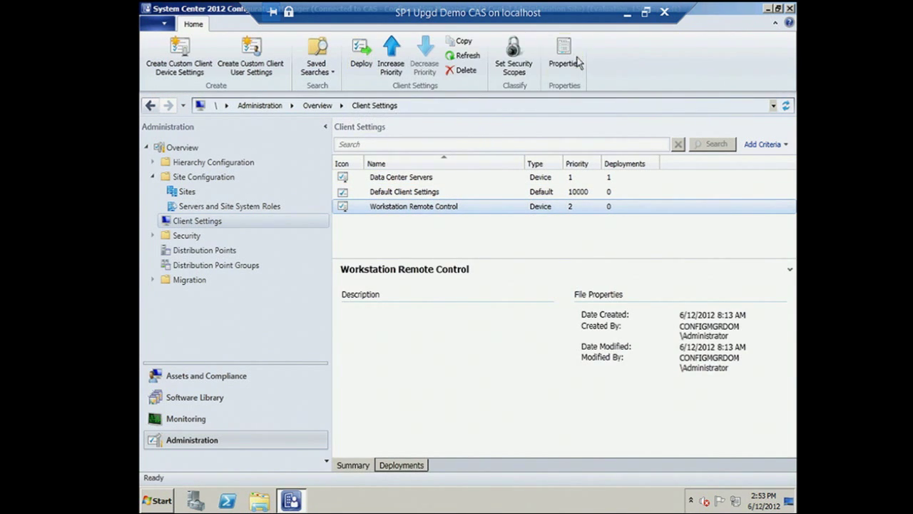
left_click(560, 61)
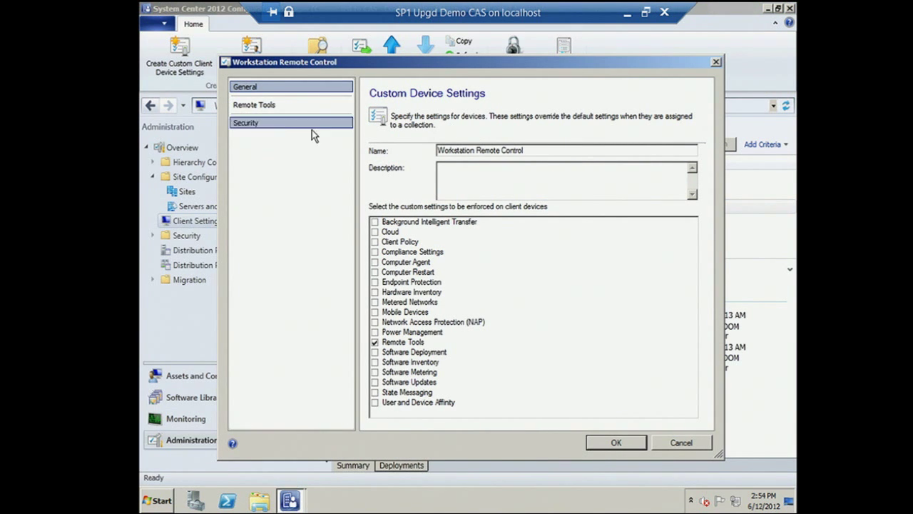
left_click(260, 104)
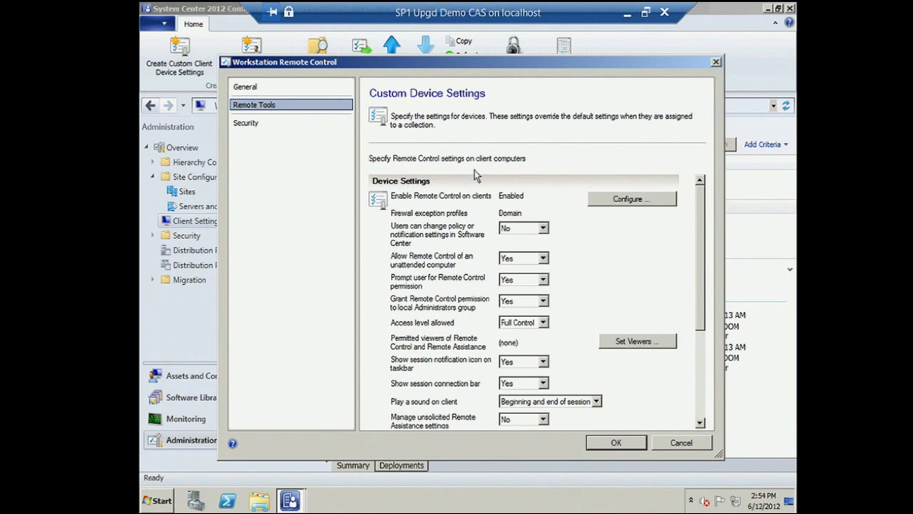
left_click(606, 200)
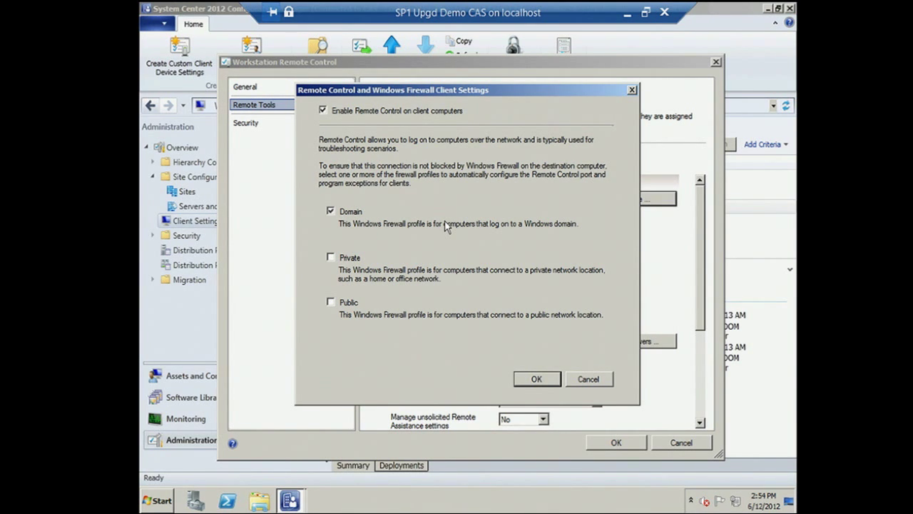
left_click(606, 378)
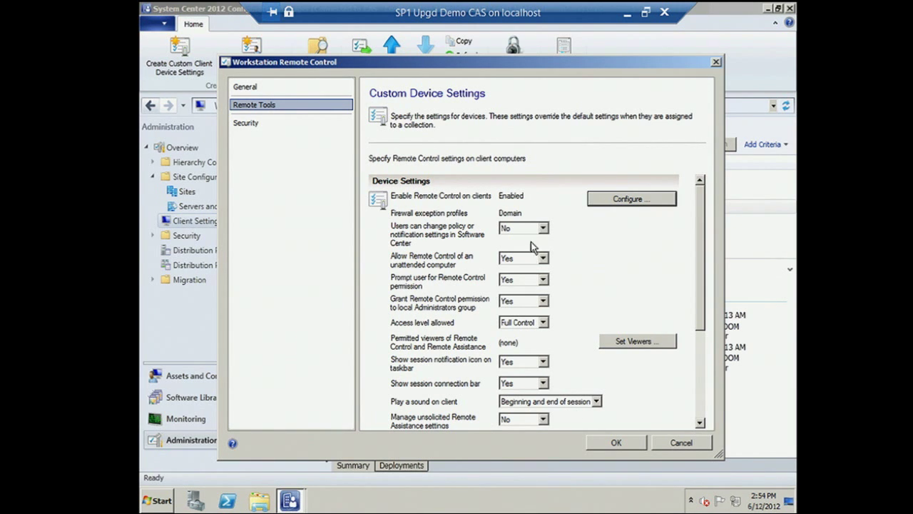
left_click(642, 342)
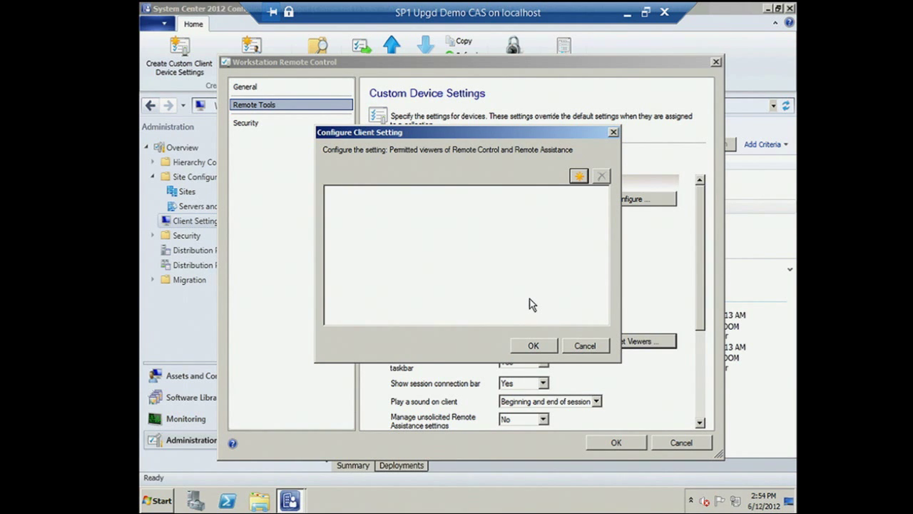
key("Escape")
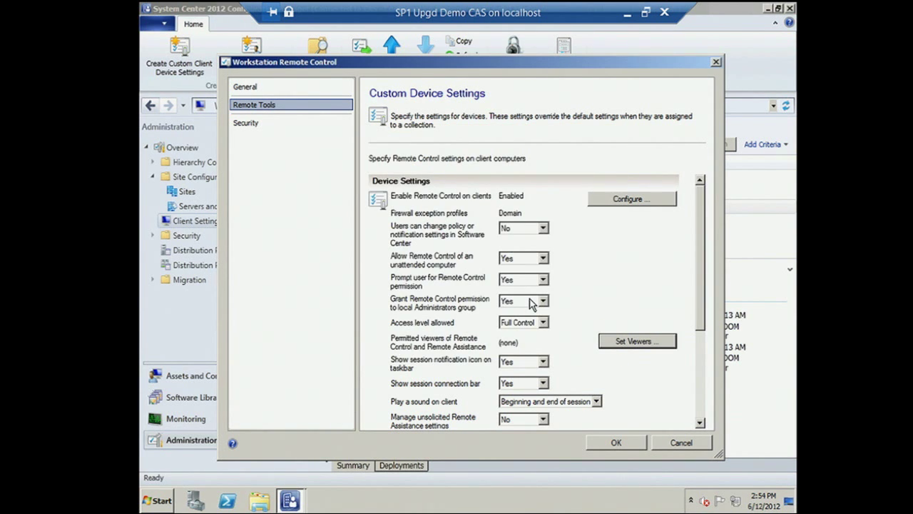
key("Escape")
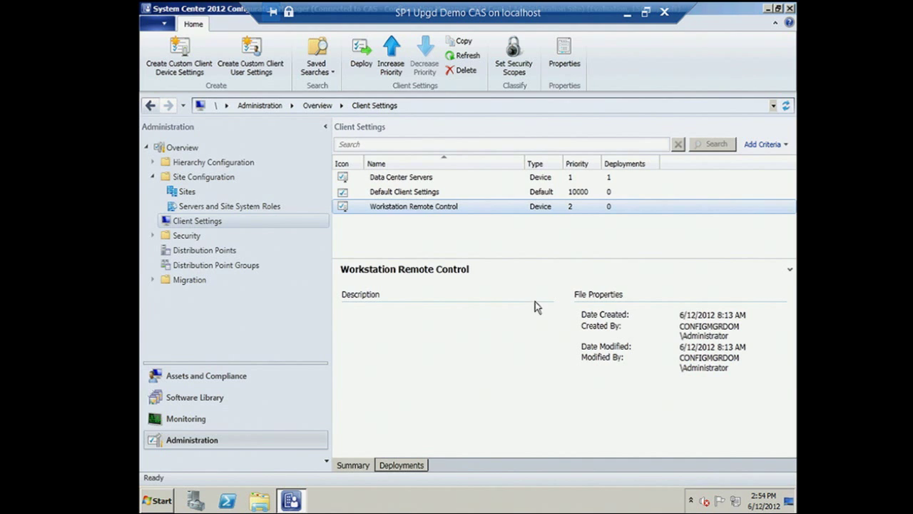
Create custom client device settings named Exec Remote Control and include the Remote Tools settings
left_click(184, 54)
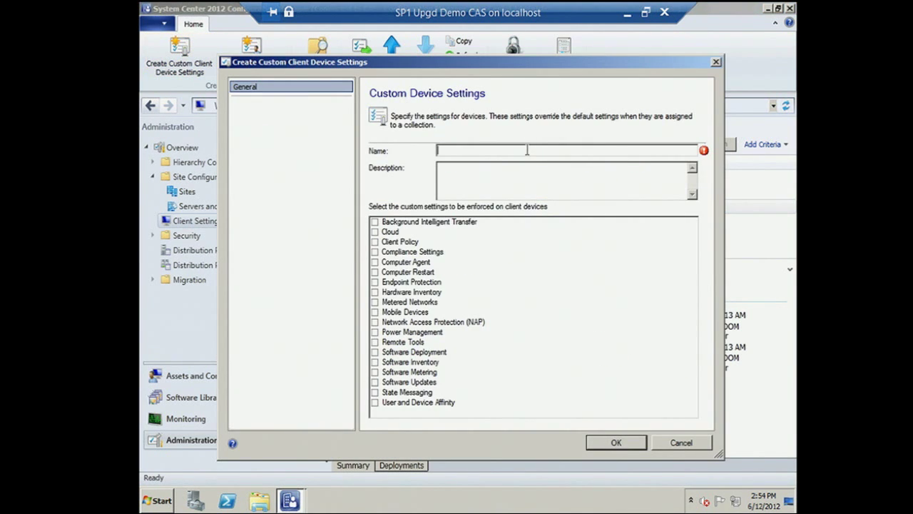
type("Exec Remote Contol")
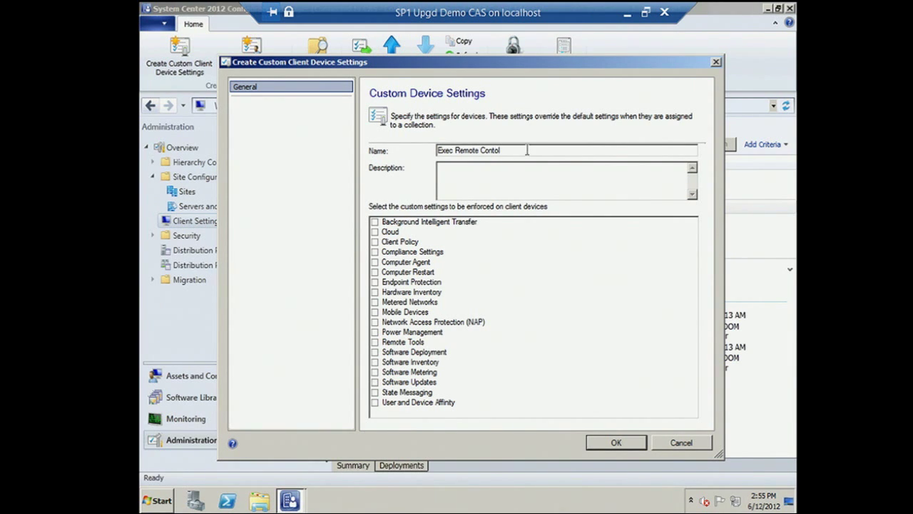
left_click(493, 151)
type("r")
left_click(375, 342)
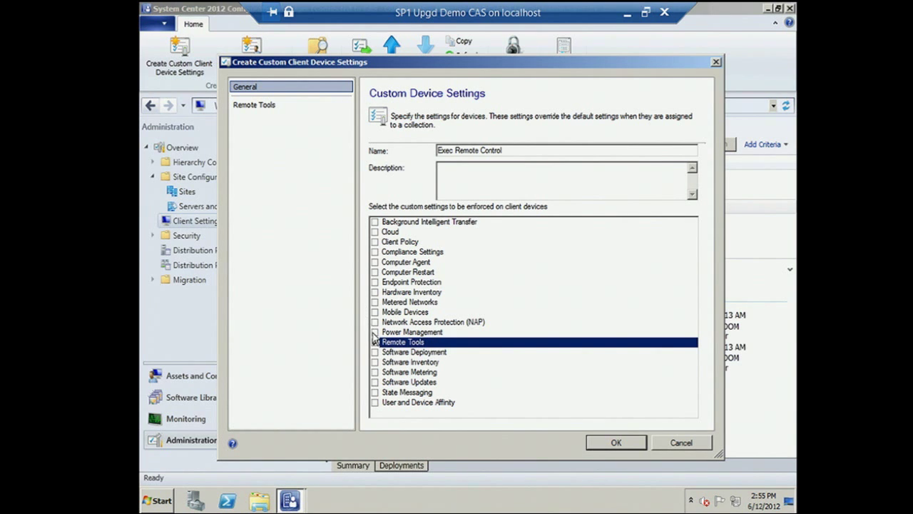
Add a domain user as permitted viewer of Remote Control and Remote Assistance in the Remote Tools settings, and save the custom settings
left_click(258, 105)
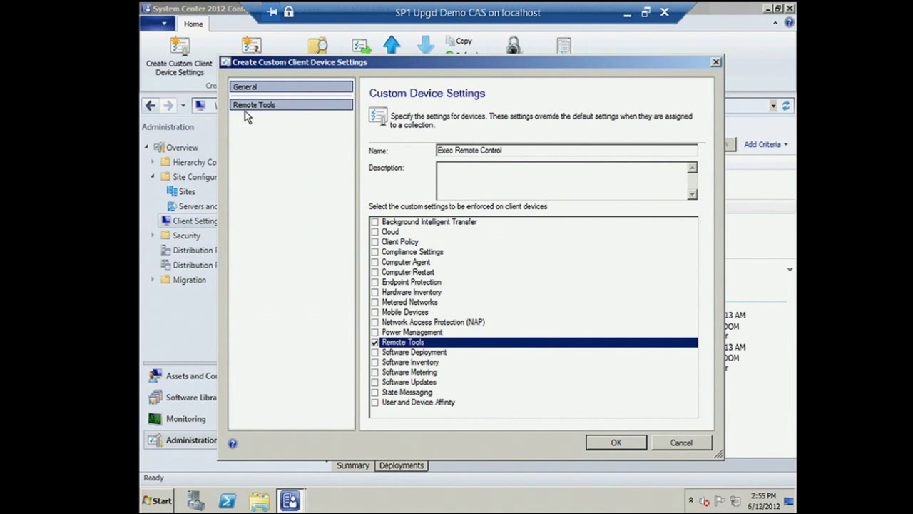
left_click(245, 111)
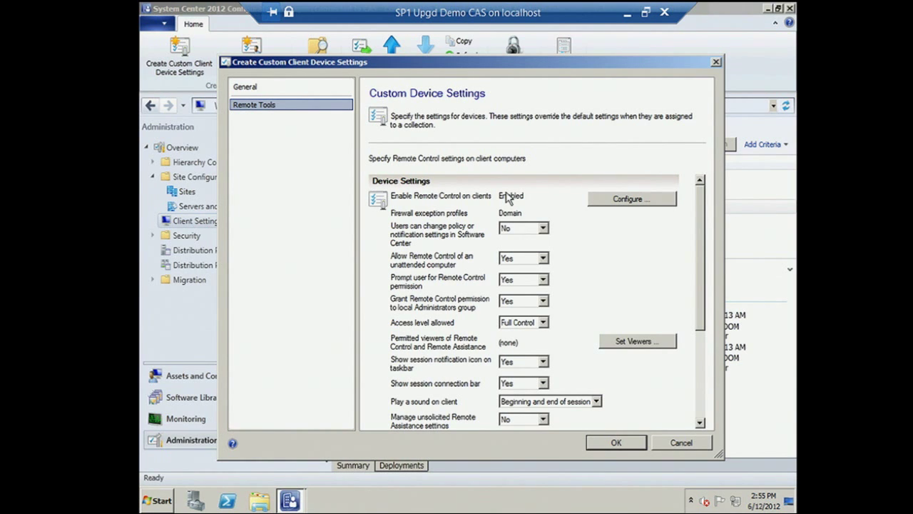
left_click(625, 344)
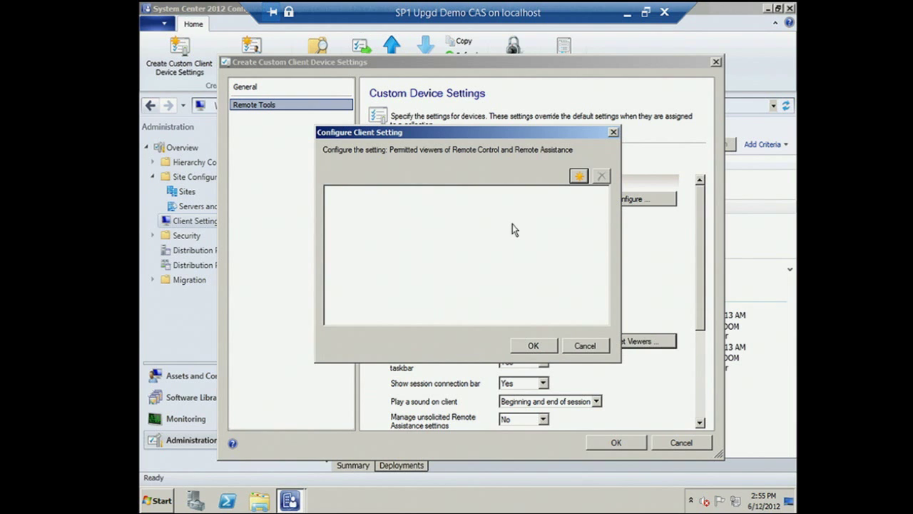
left_click(578, 177)
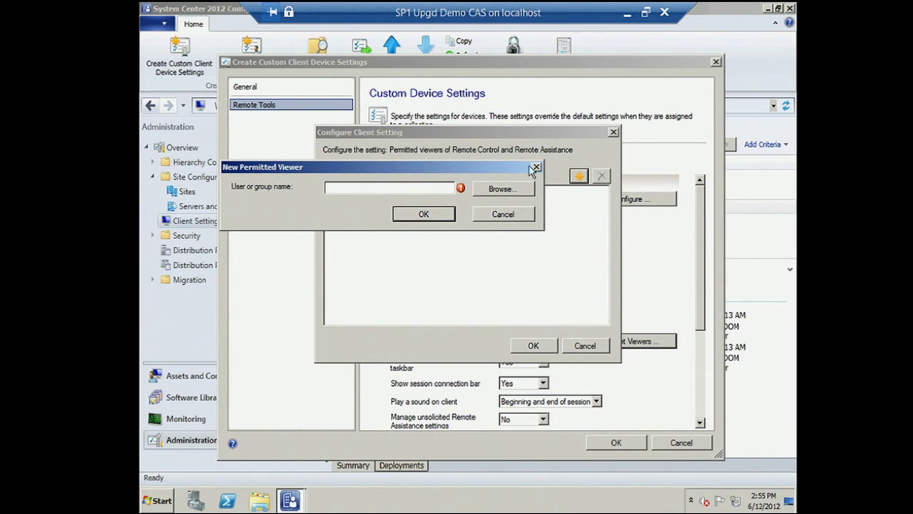
left_click(508, 189)
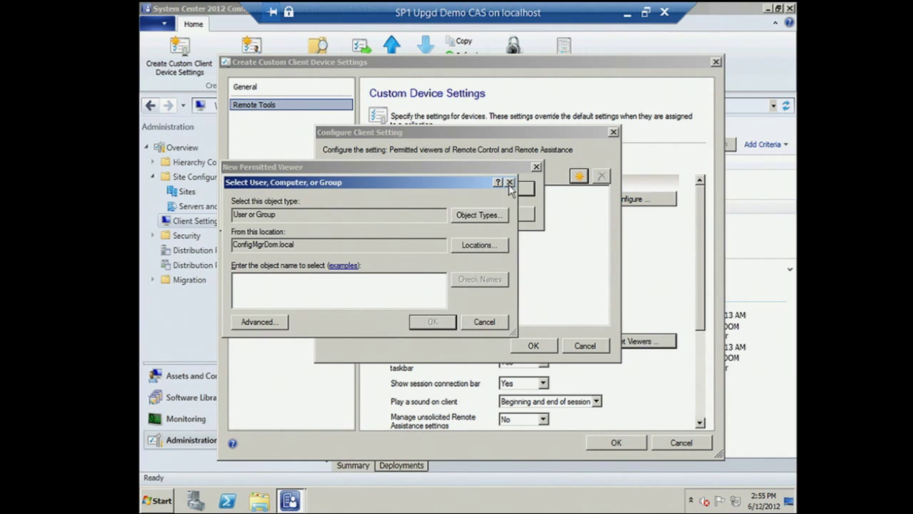
type("meg")
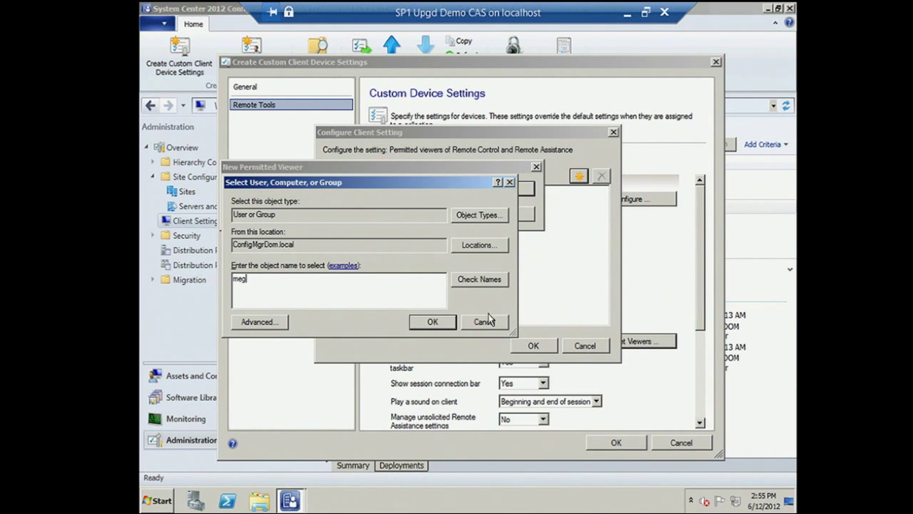
left_click(480, 280)
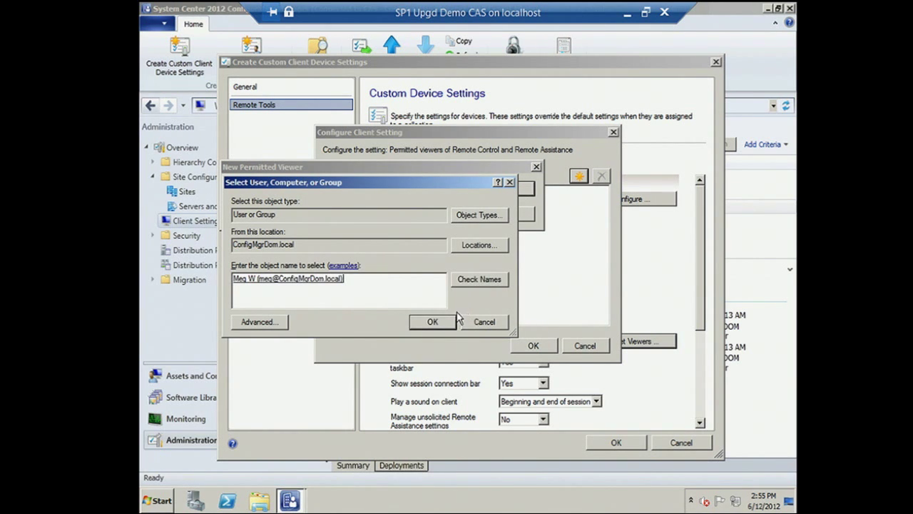
left_click(433, 322)
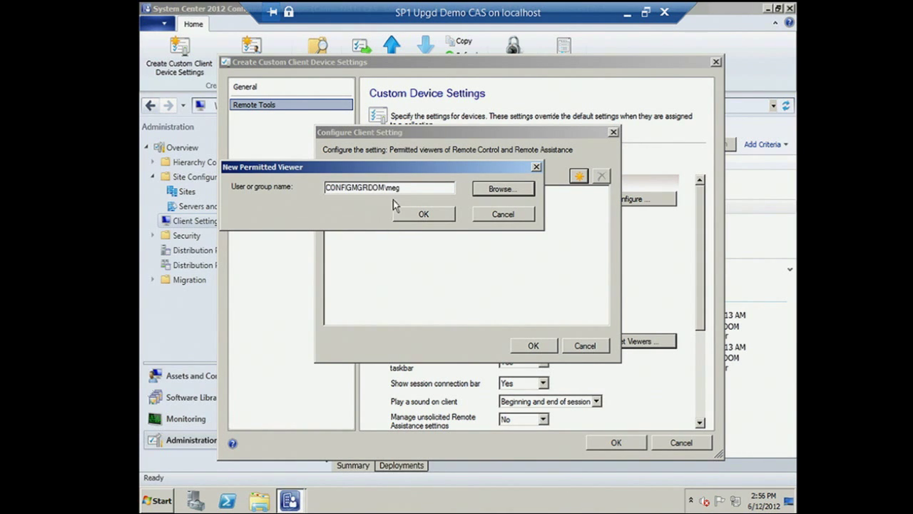
left_click(408, 219)
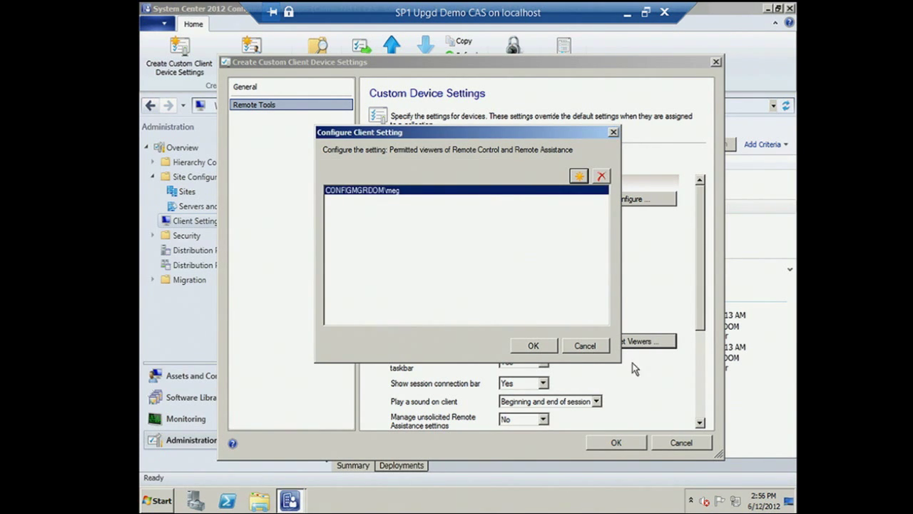
left_click(529, 348)
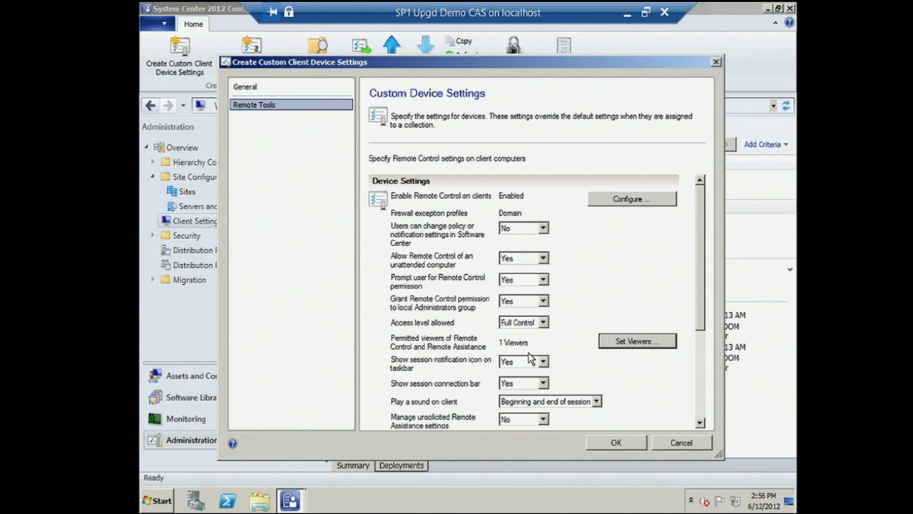
left_click(605, 442)
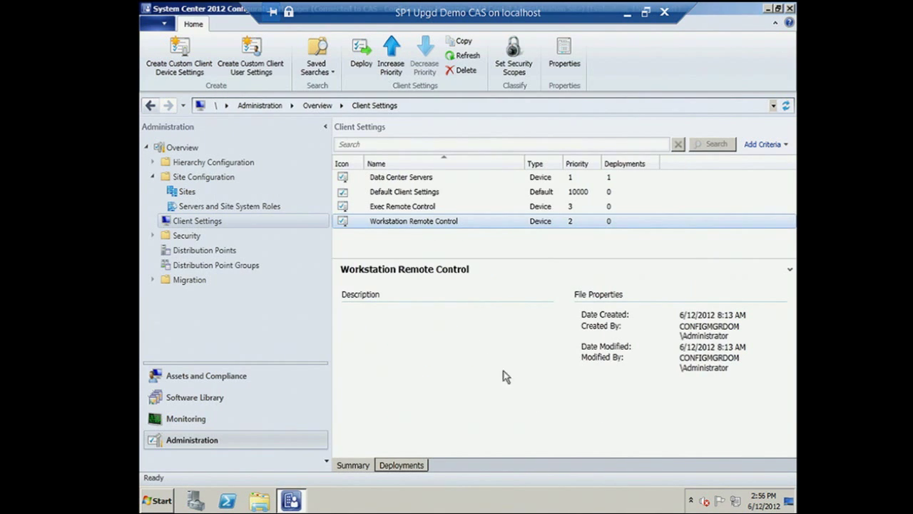
Deploy the Exec Remote Control client settings to the Server Systems device collection
left_click(450, 209)
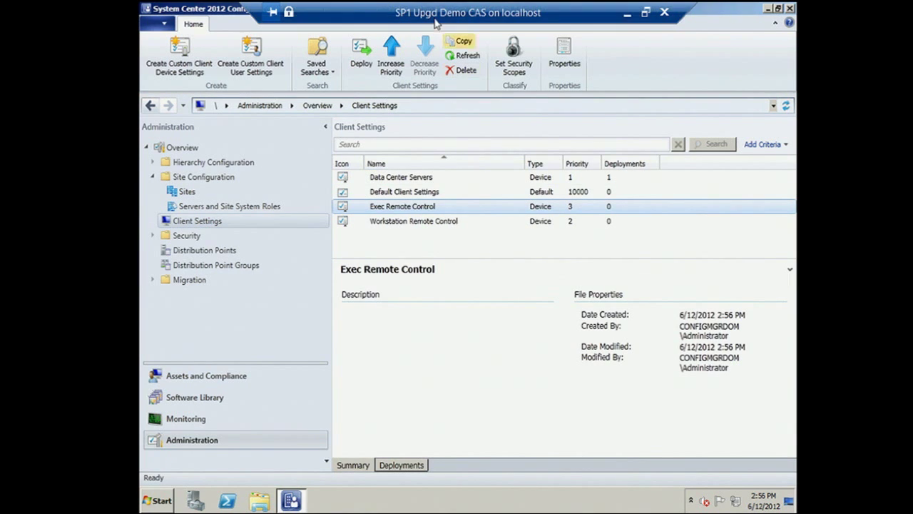
left_click(364, 59)
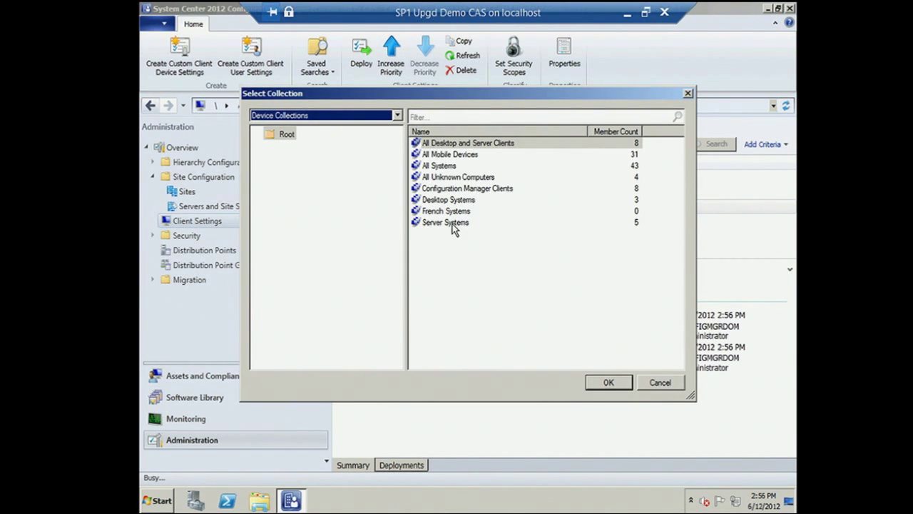
left_click(455, 224)
left_click(590, 386)
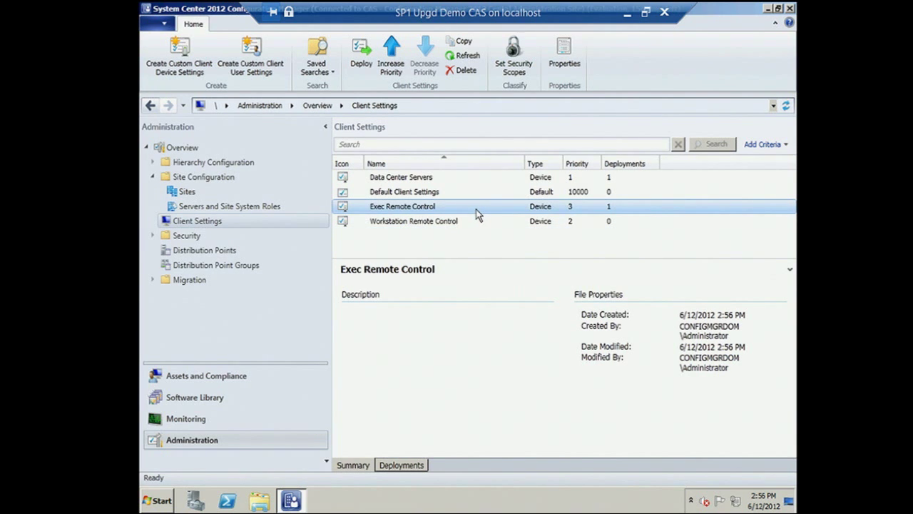
Raise the priority of the Exec Remote Control settings to 1 and display their deployments
left_click(395, 59)
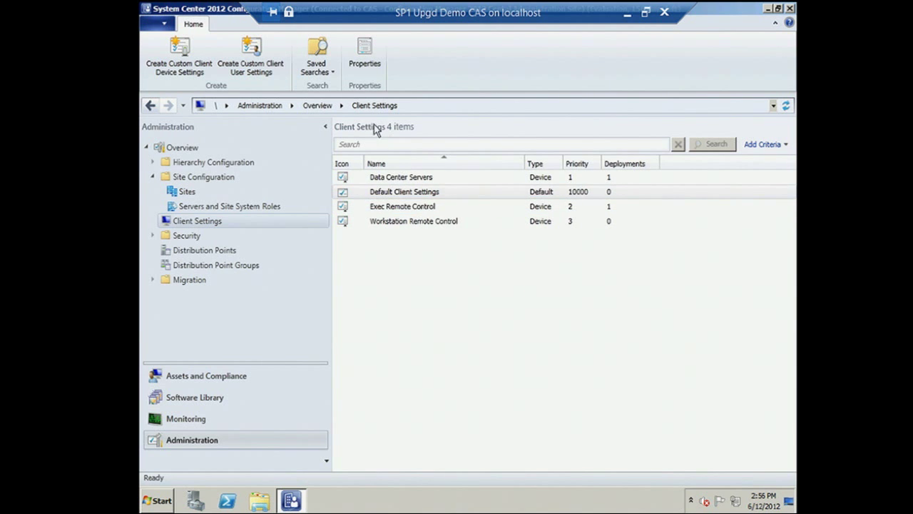
left_click(392, 206)
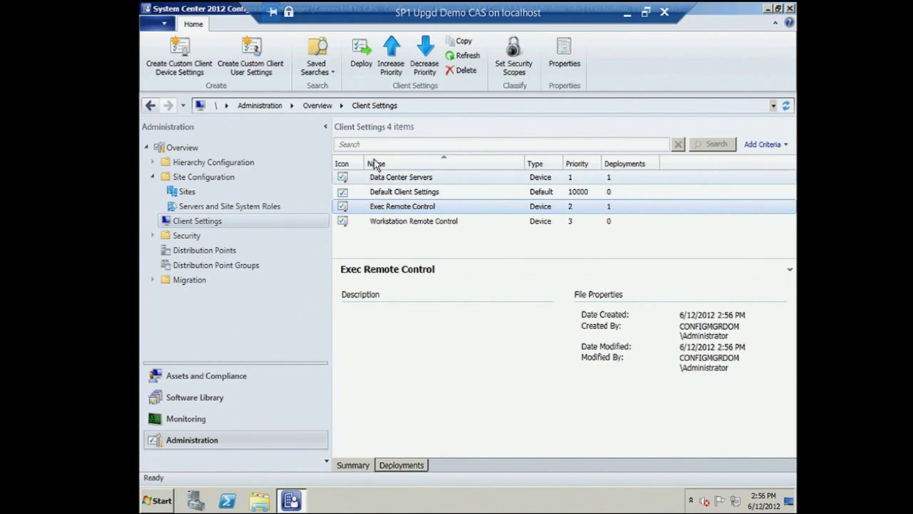
left_click(390, 68)
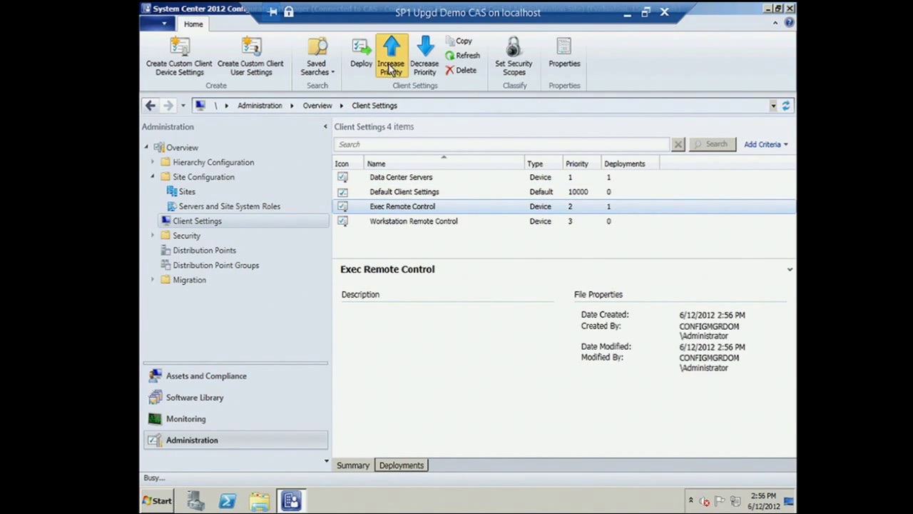
left_click(412, 209)
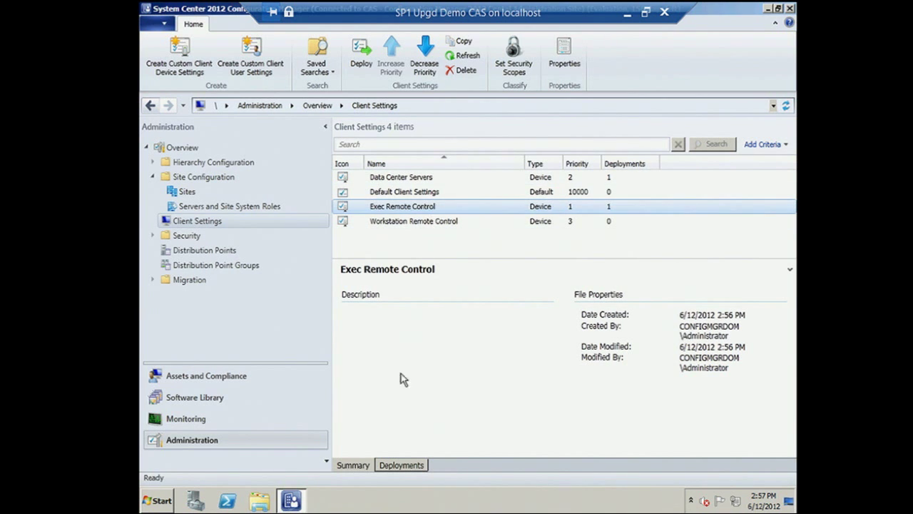
left_click(388, 468)
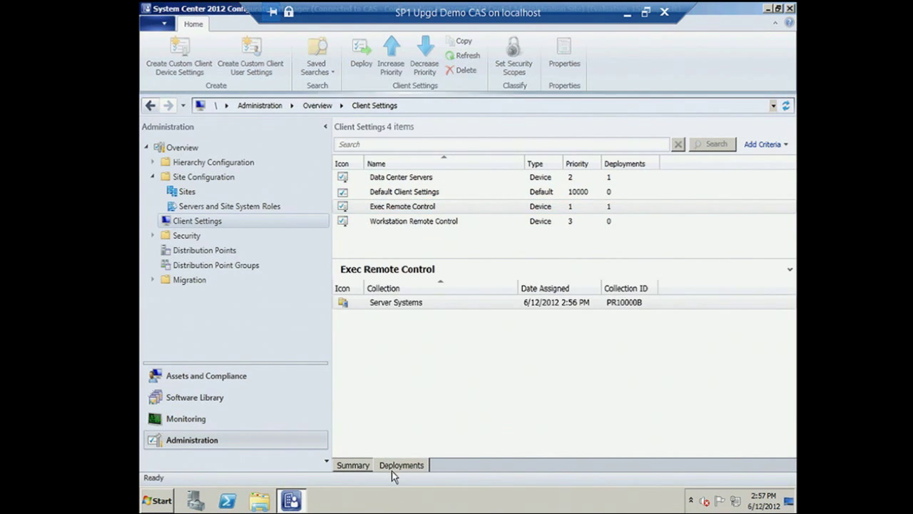
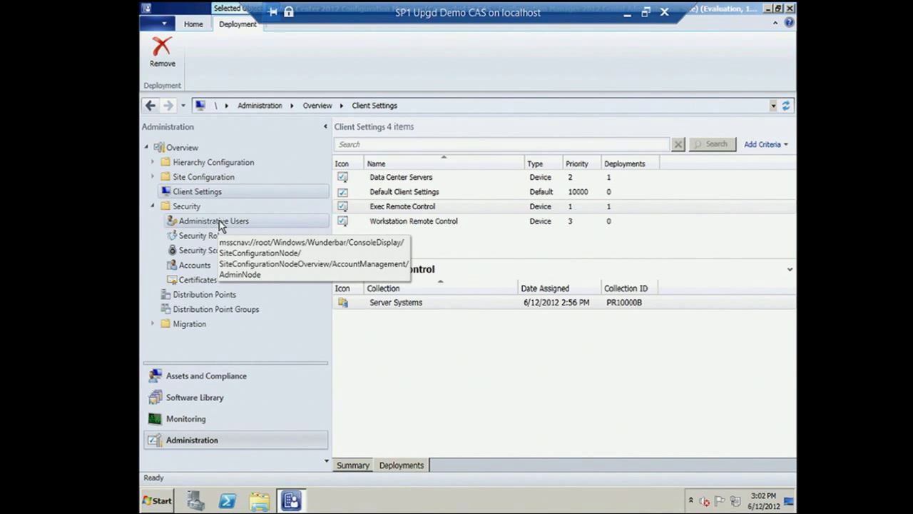
Start adding a Configuration Manager administrative user and select the domain user's account after checking the name
left_click(218, 222)
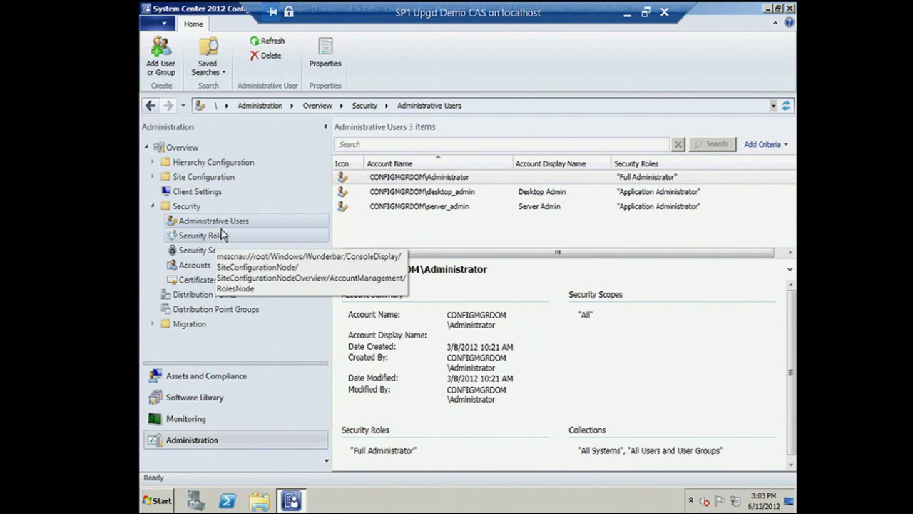
left_click(164, 63)
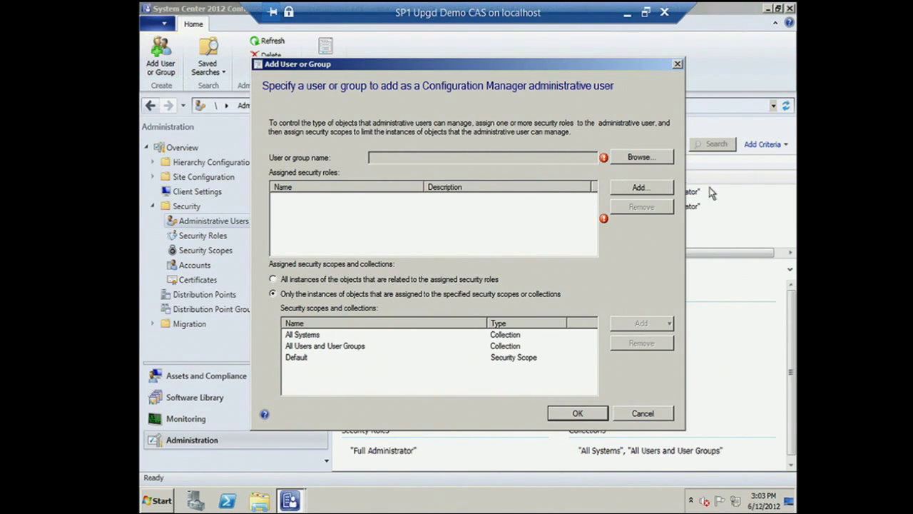
left_click(631, 160)
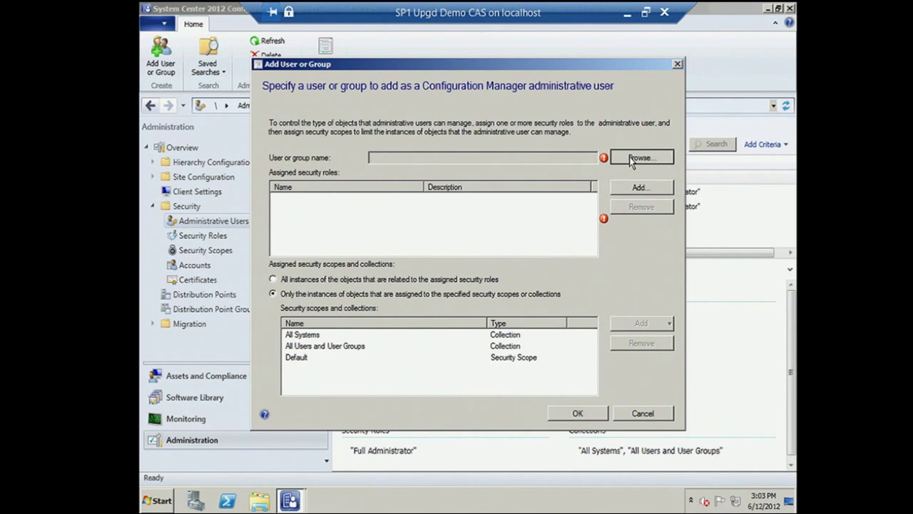
type("lo")
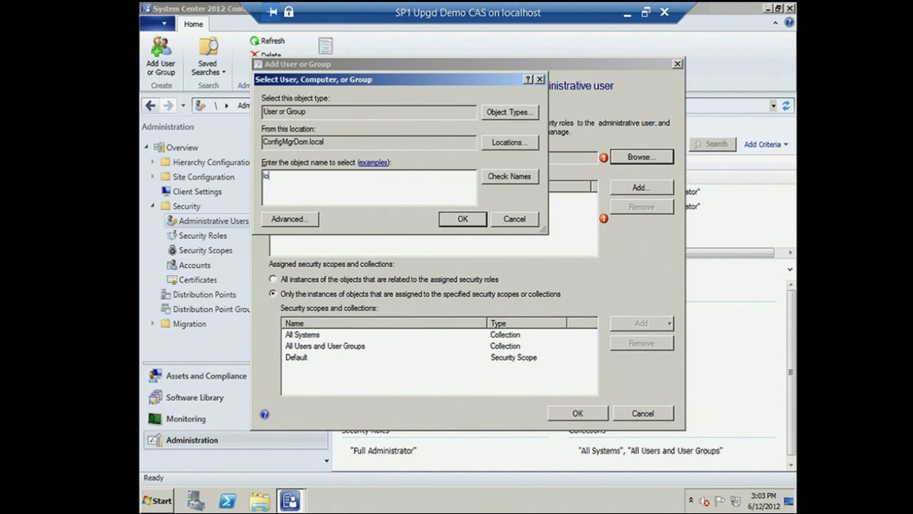
type("uis")
left_click(497, 178)
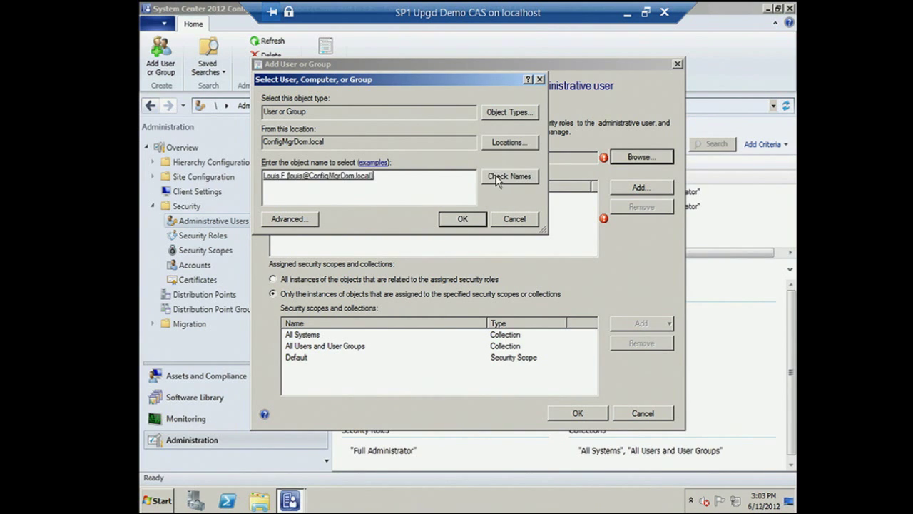
left_click(463, 219)
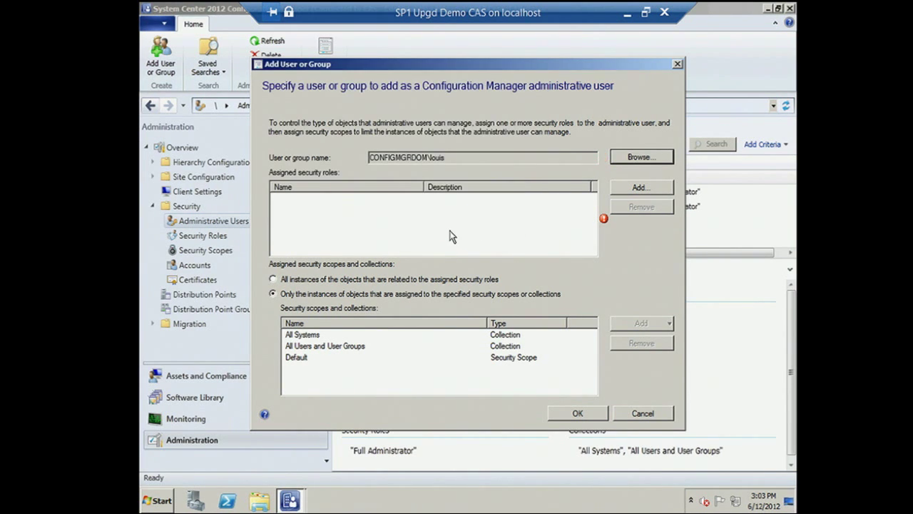
Assign the Application Administrator and Application Deployment Manager security roles to the new administrative user
left_click(640, 189)
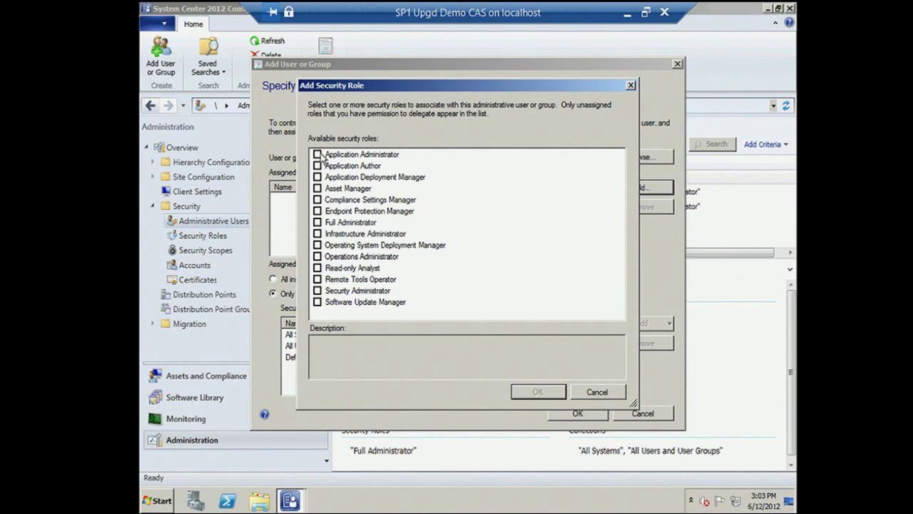
left_click(317, 155)
left_click(318, 178)
left_click(537, 392)
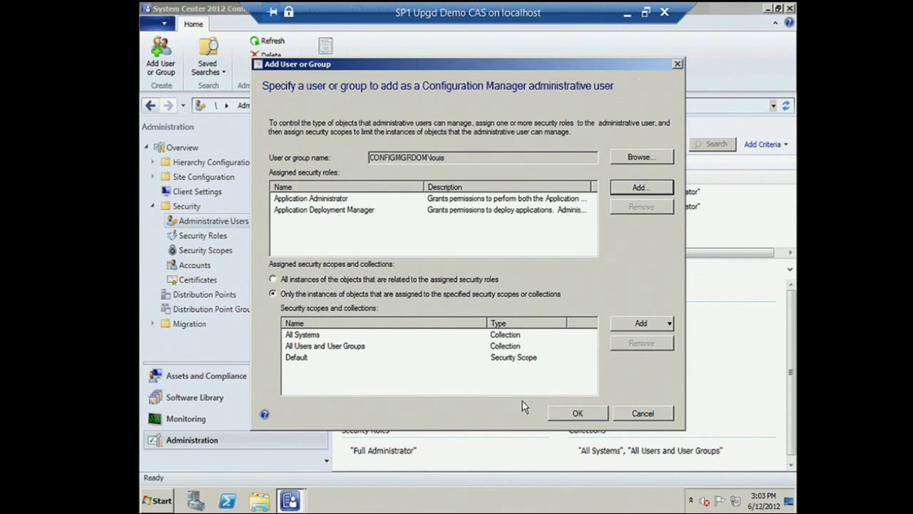
Remove the Default security scope and the All Systems and All Users and User Groups collections from the new administrative user
left_click(348, 336)
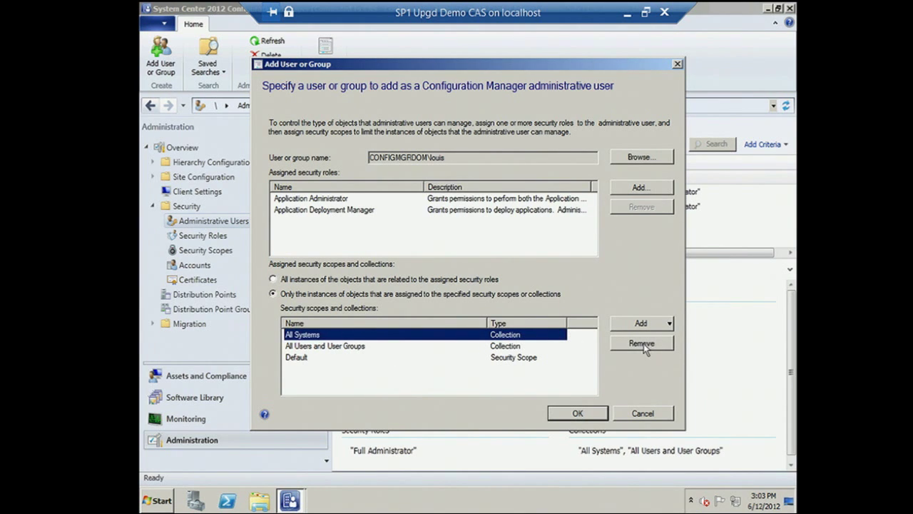
left_click(394, 358)
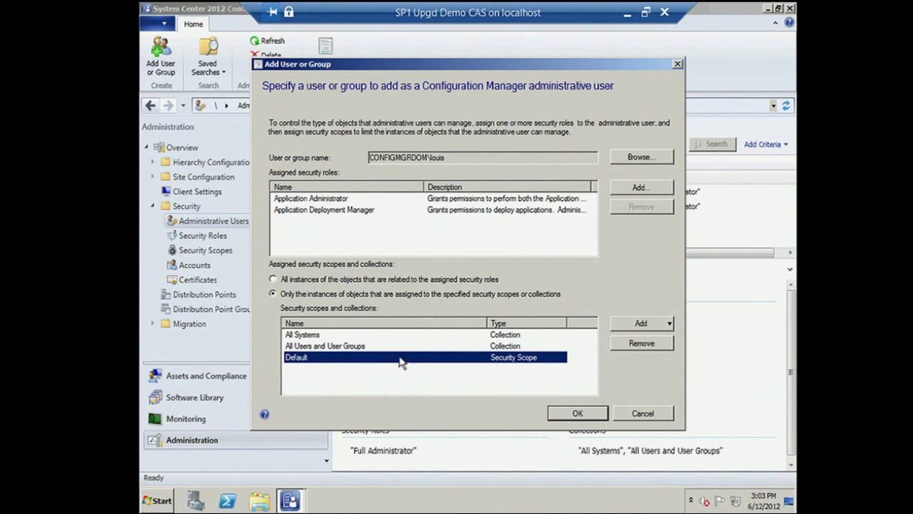
left_click(641, 345)
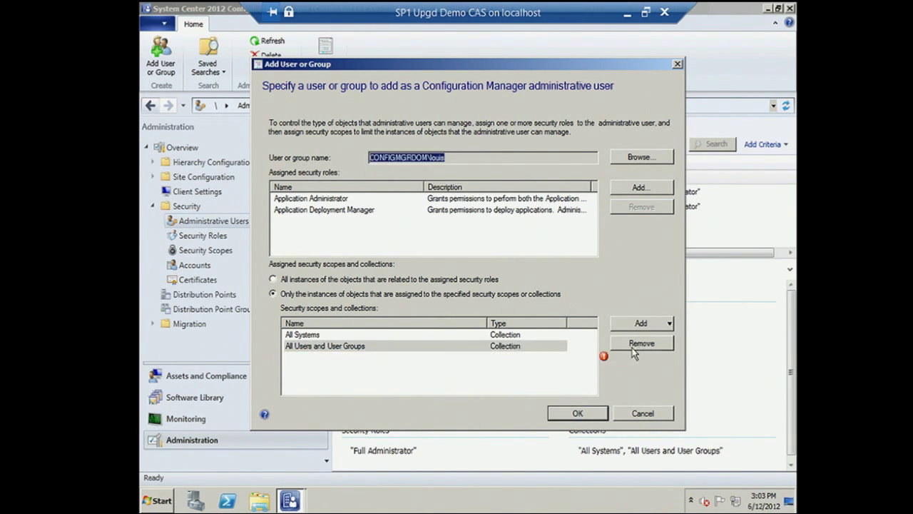
left_click(359, 335)
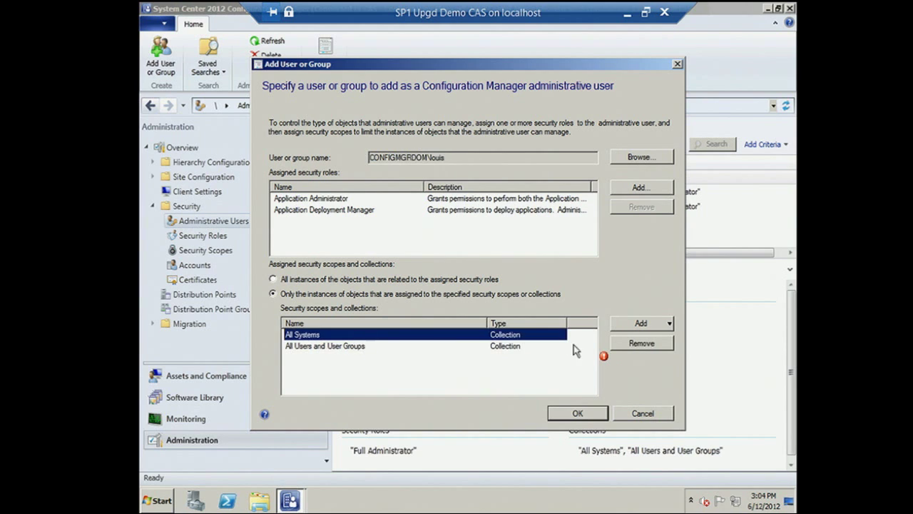
left_click(643, 346)
left_click(424, 336)
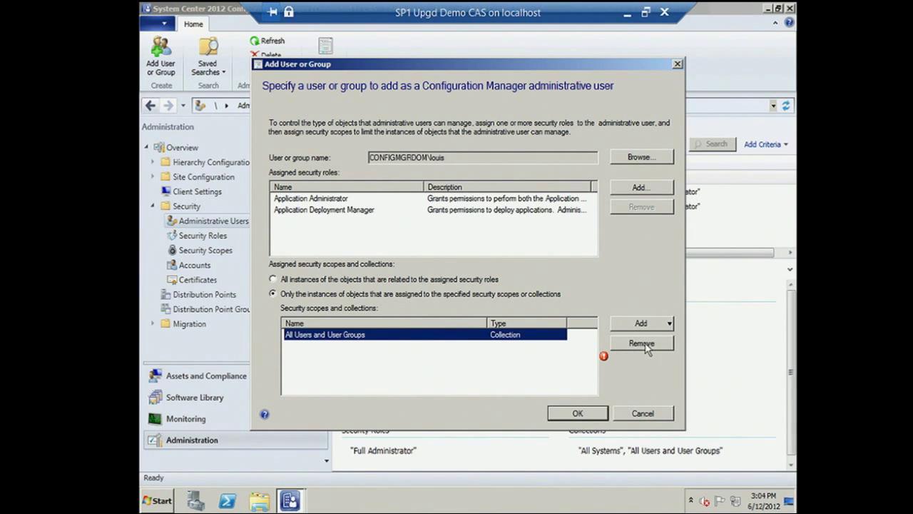
left_click(643, 345)
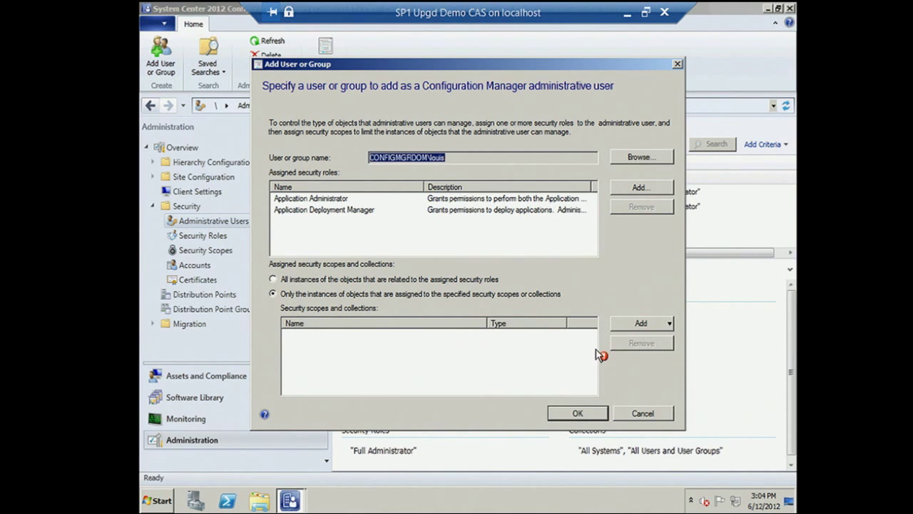
Assign the France security scope to the new administrative user
left_click(669, 326)
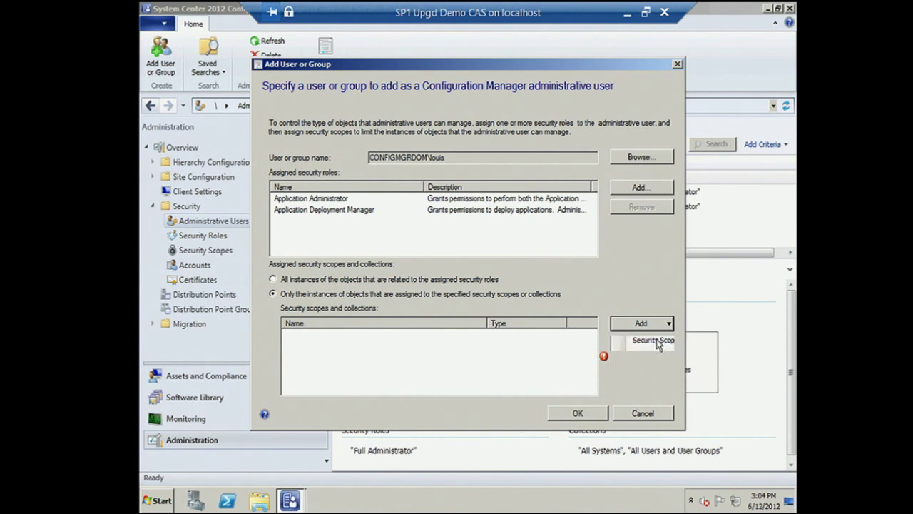
left_click(657, 342)
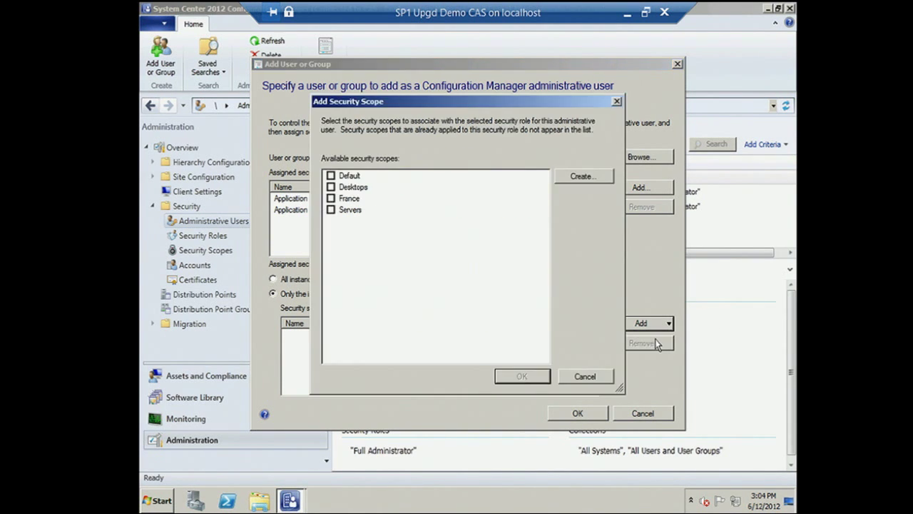
left_click(331, 199)
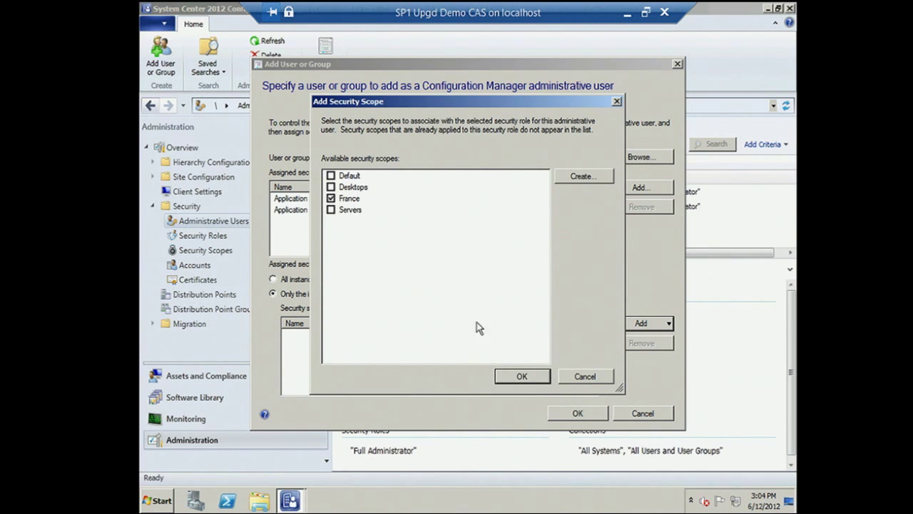
left_click(522, 378)
left_click(522, 378)
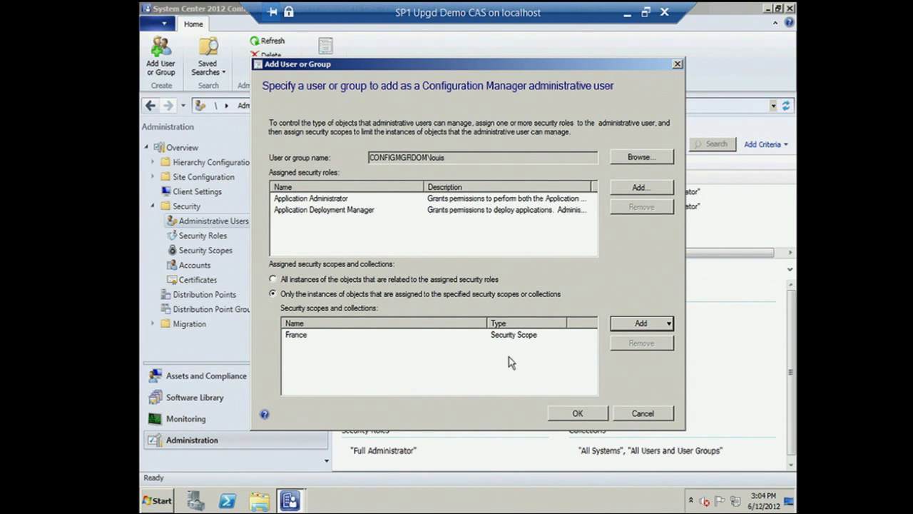
Assign the French Users user collection to the new administrative user
left_click(667, 324)
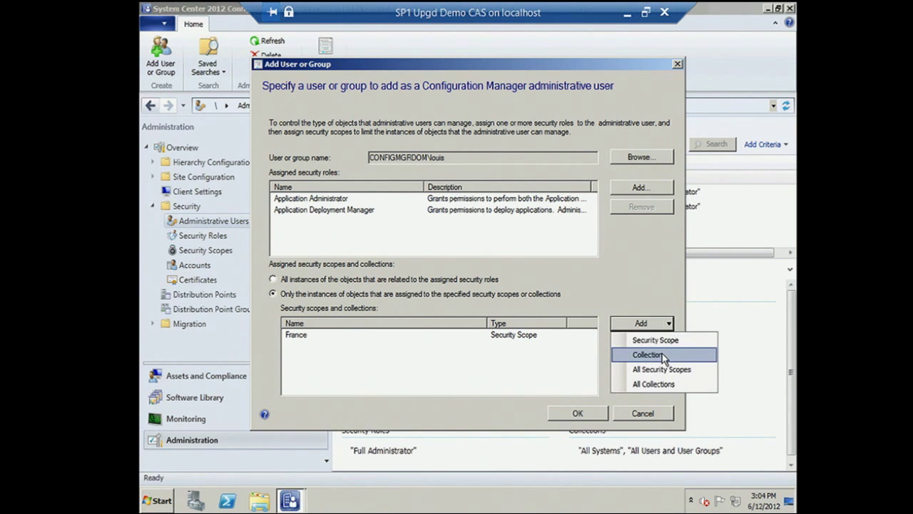
left_click(662, 353)
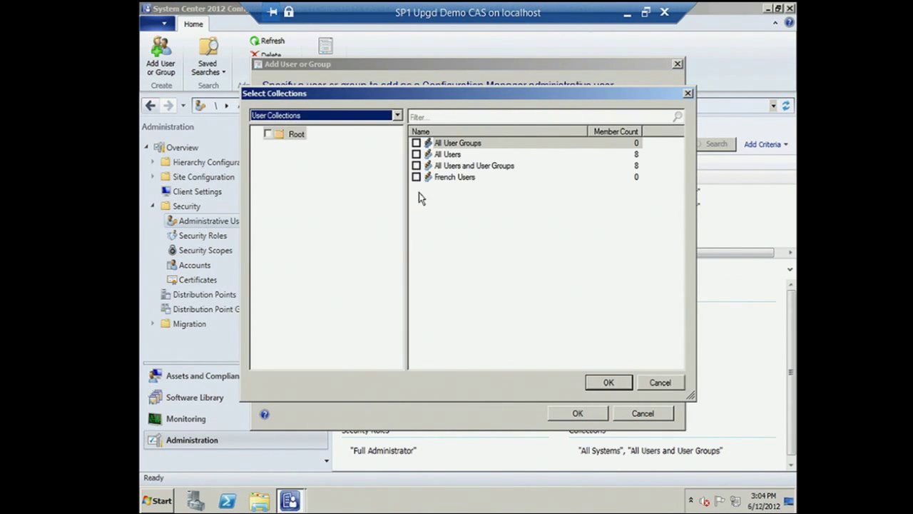
left_click(416, 177)
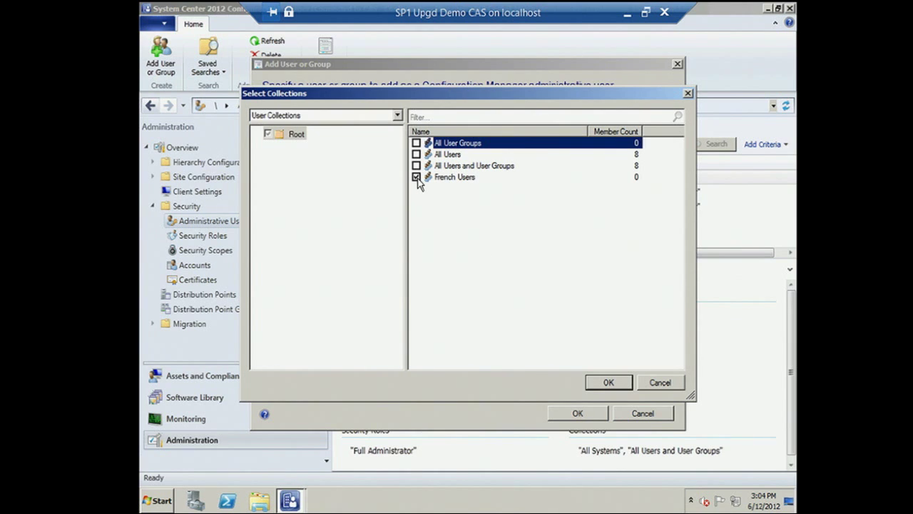
left_click(609, 382)
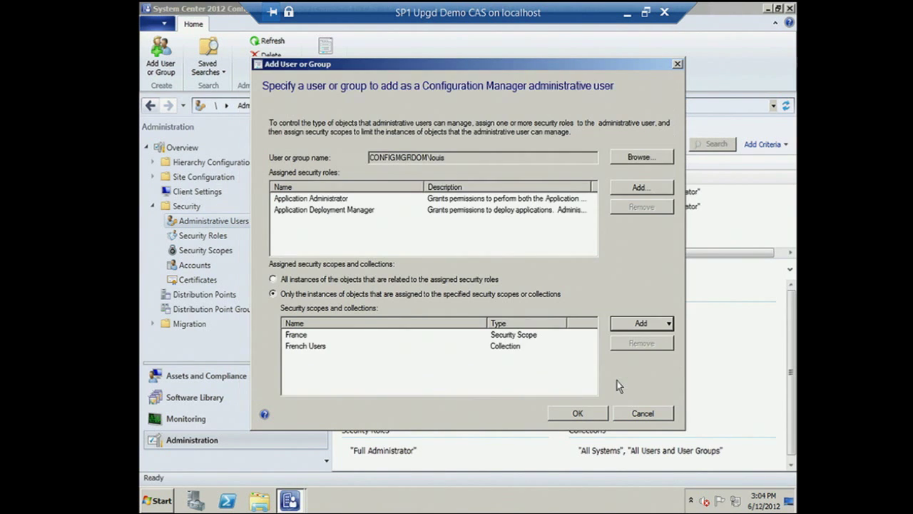
Assign the French Systems device collection and finish adding the administrative user
left_click(670, 328)
left_click(648, 354)
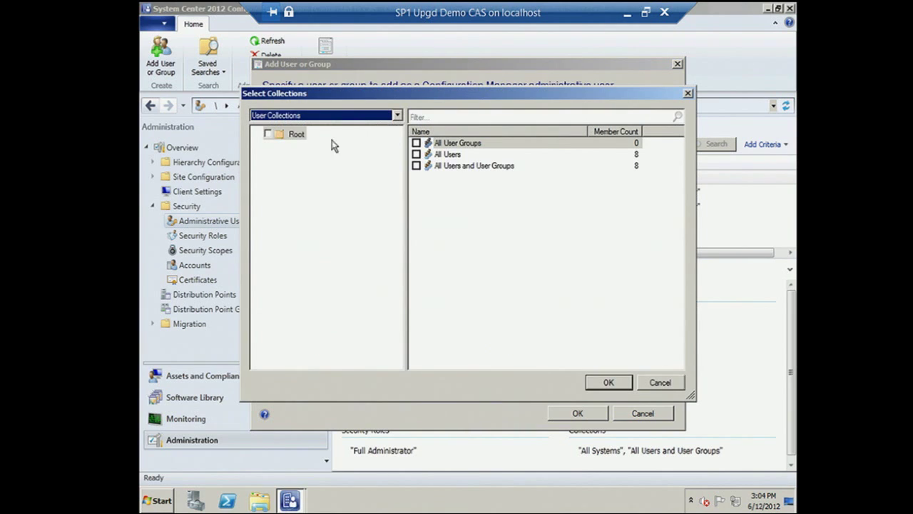
left_click(315, 117)
left_click(316, 137)
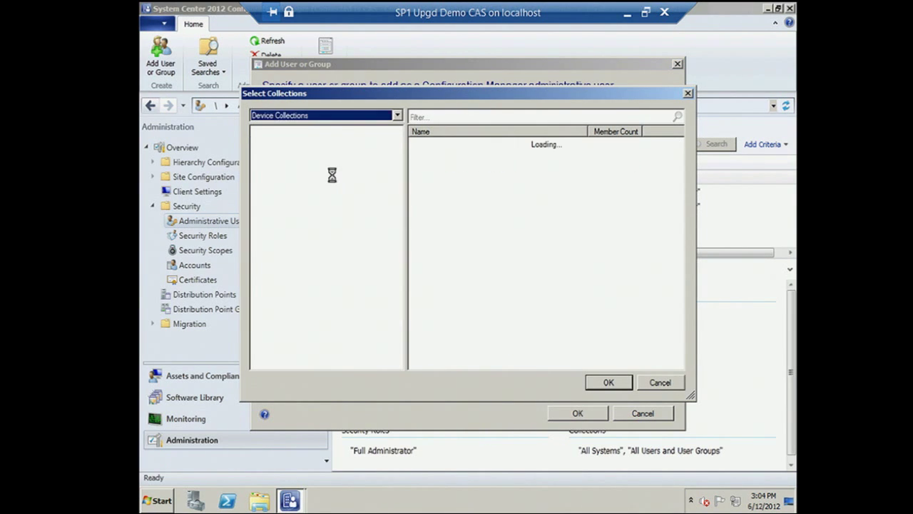
left_click(417, 211)
left_click(610, 383)
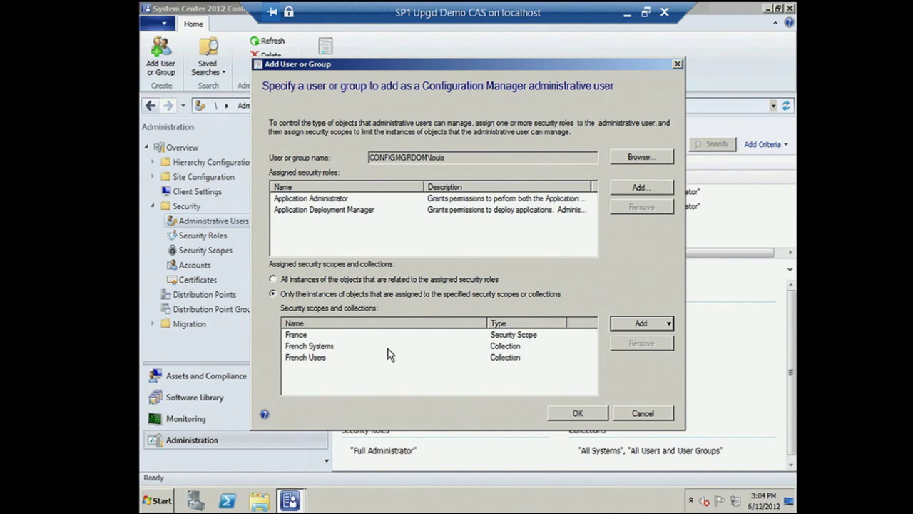
left_click(578, 414)
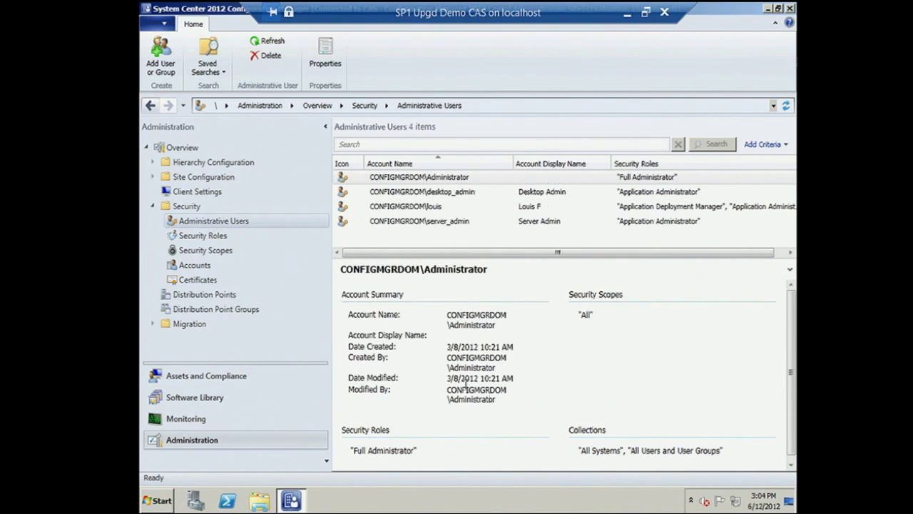
Inspect the security scopes set for the PowerPoint Viewer 2007 application in the Software Library without changing them
left_click(228, 399)
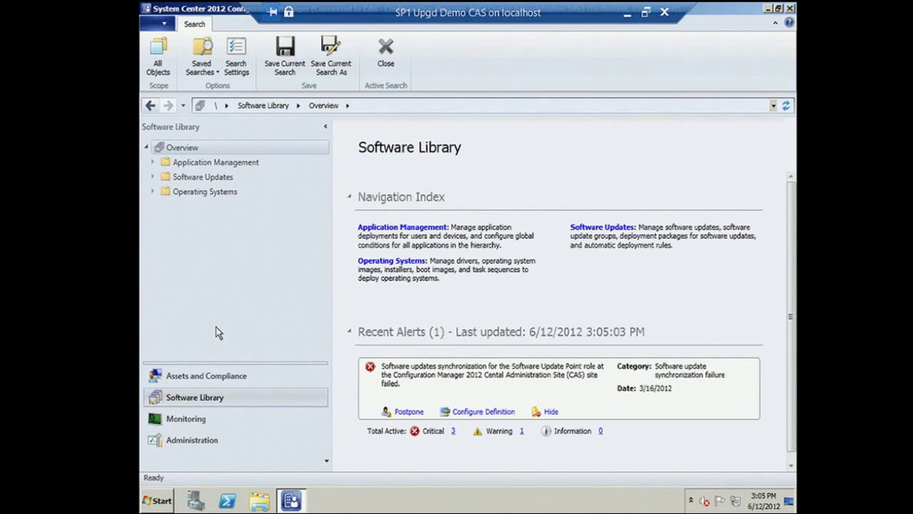
left_click(152, 163)
left_click(190, 177)
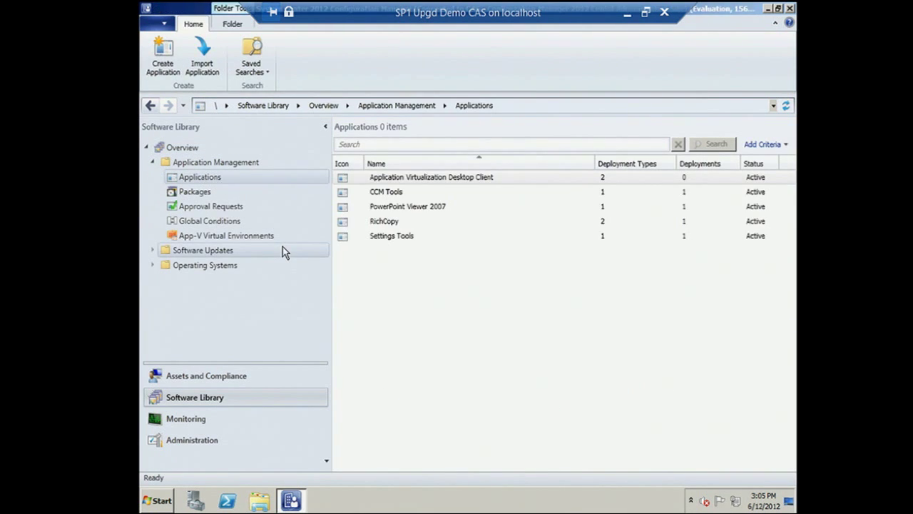
left_click(421, 208)
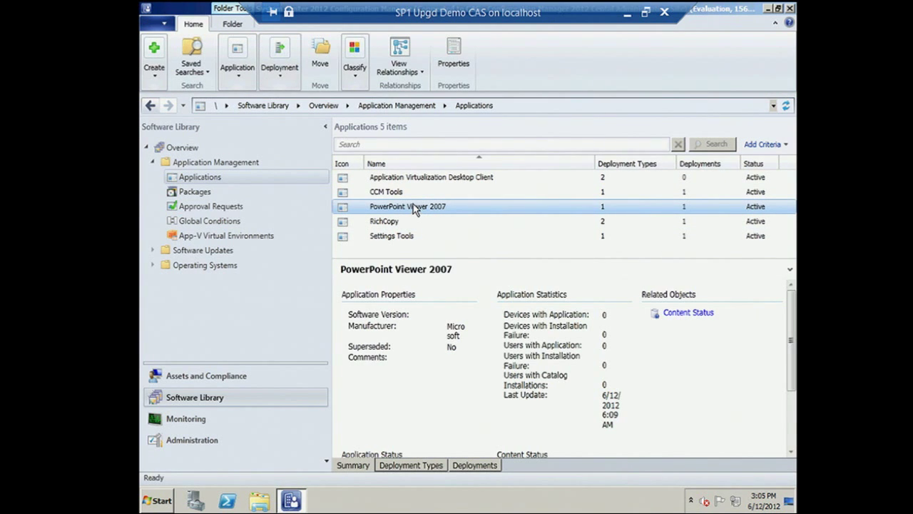
right_click(415, 209)
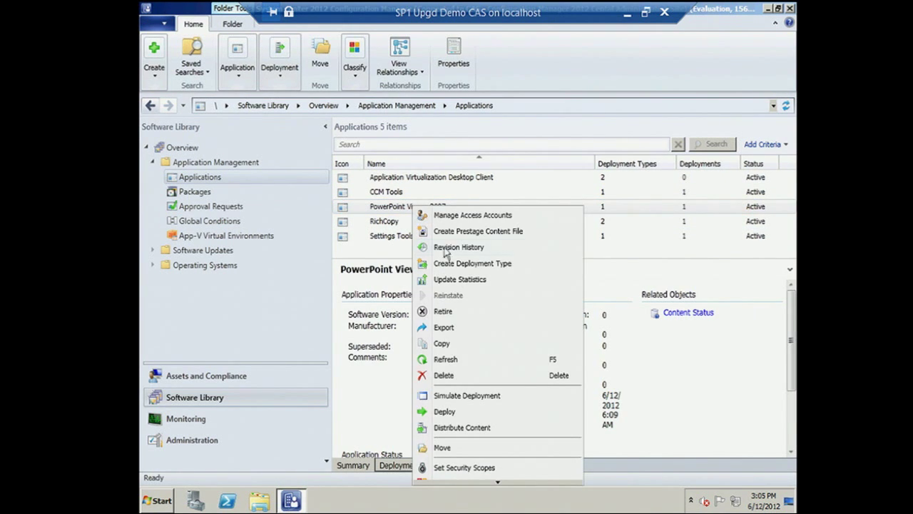
left_click(478, 470)
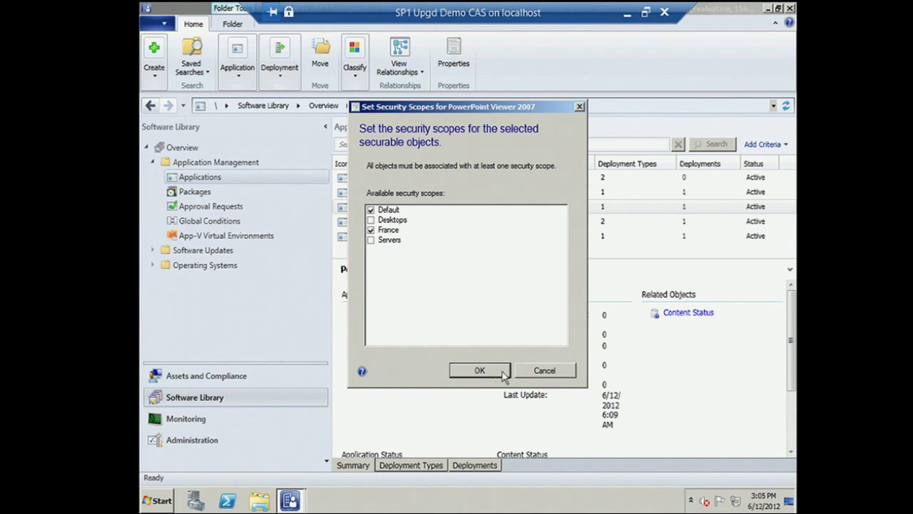
left_click(545, 371)
Inspect the security scopes set for the Application Virtualization Desktop Client application without changing them
left_click(432, 179)
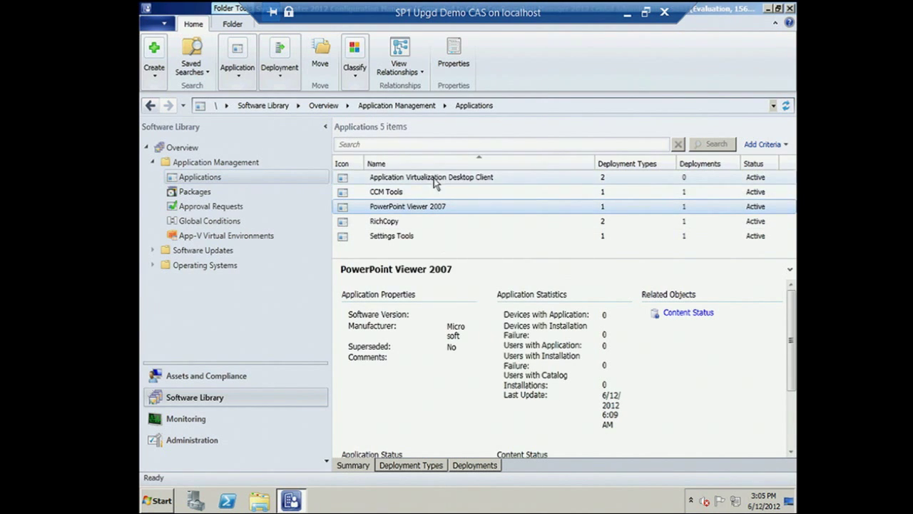
right_click(434, 183)
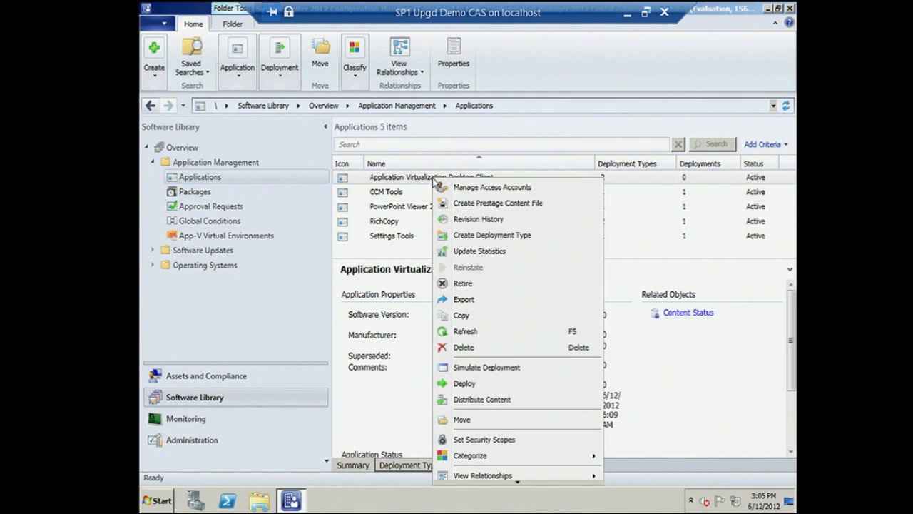
left_click(507, 440)
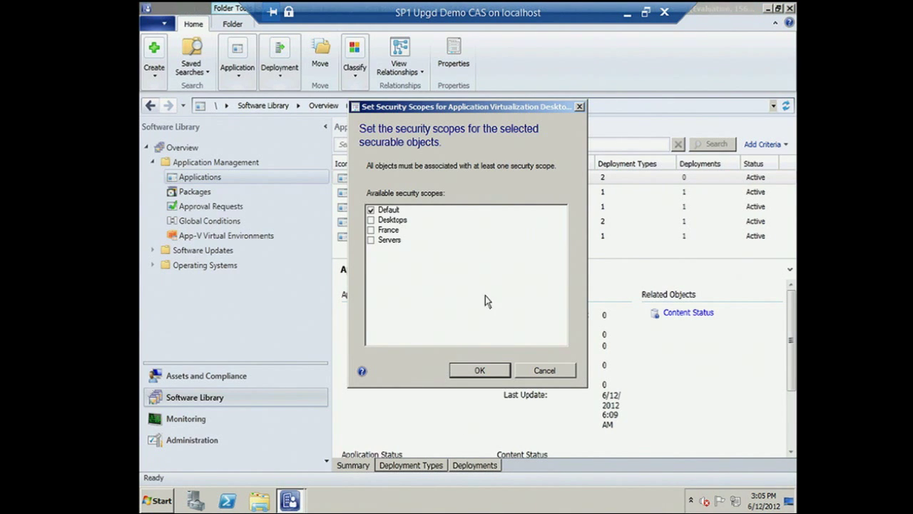
left_click(545, 371)
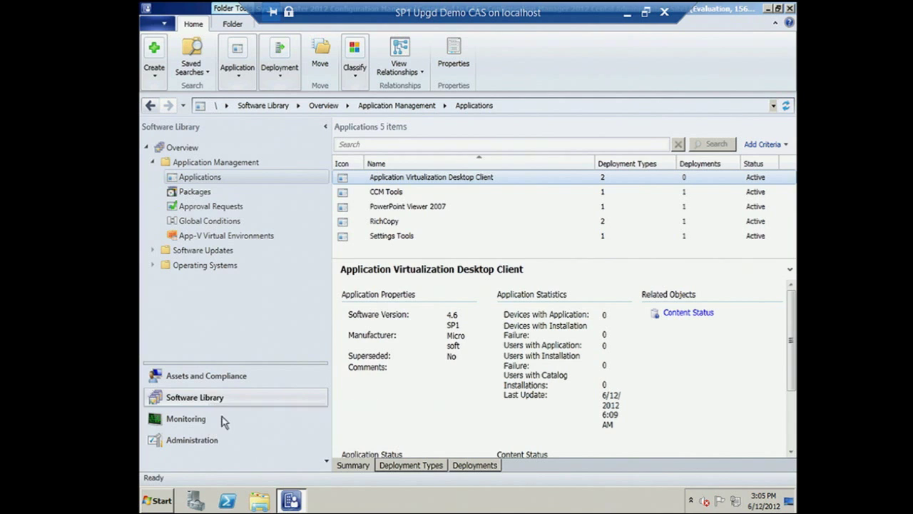
Display the new administrative user's assigned roles, security scopes and collections in the Administration workspace
left_click(209, 437)
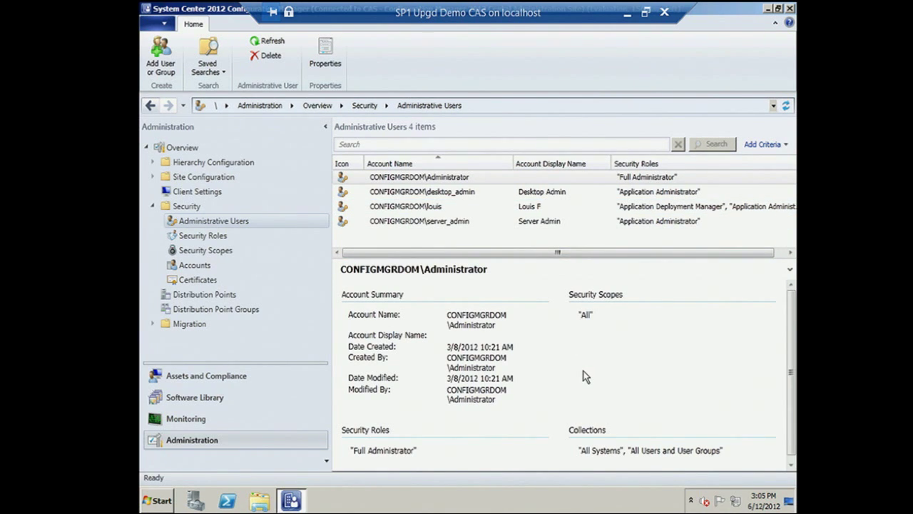
left_click(472, 207)
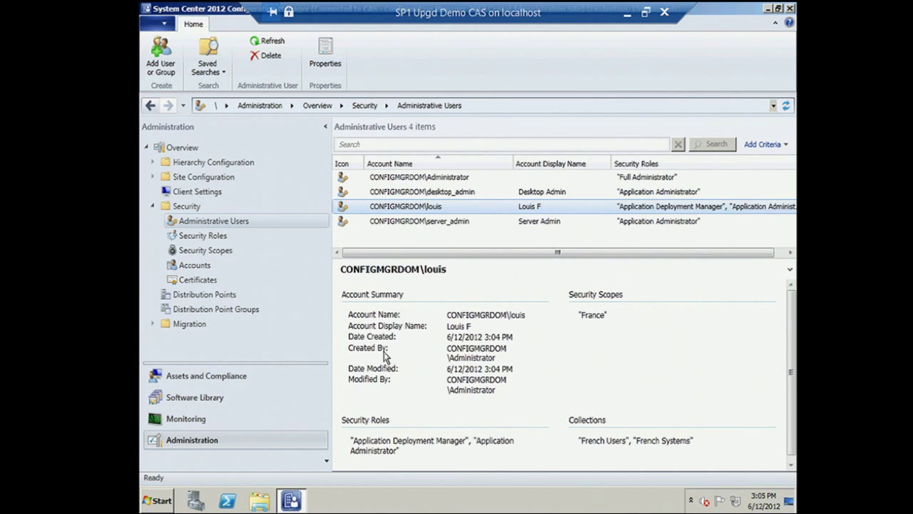
Close the console and relaunch it under the new administrative user's account with the desktop runas script, entering the account password
left_click(790, 9)
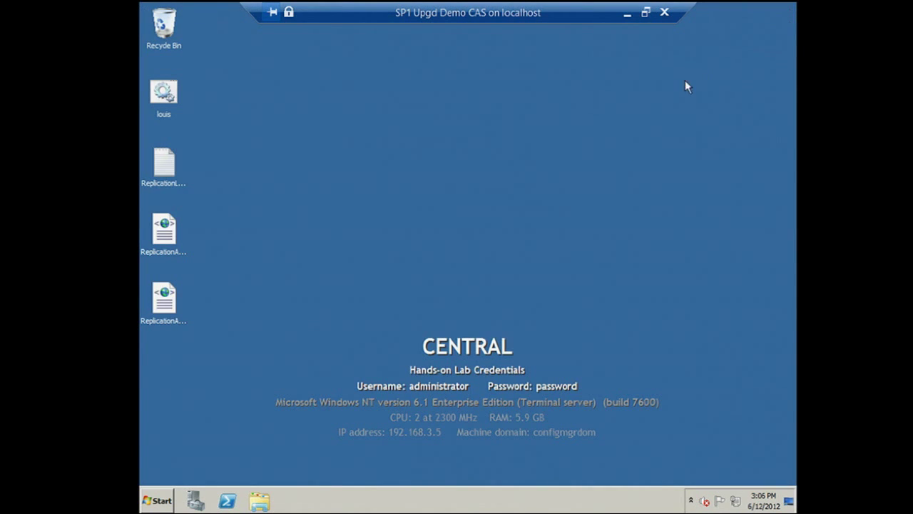
double_click(165, 94)
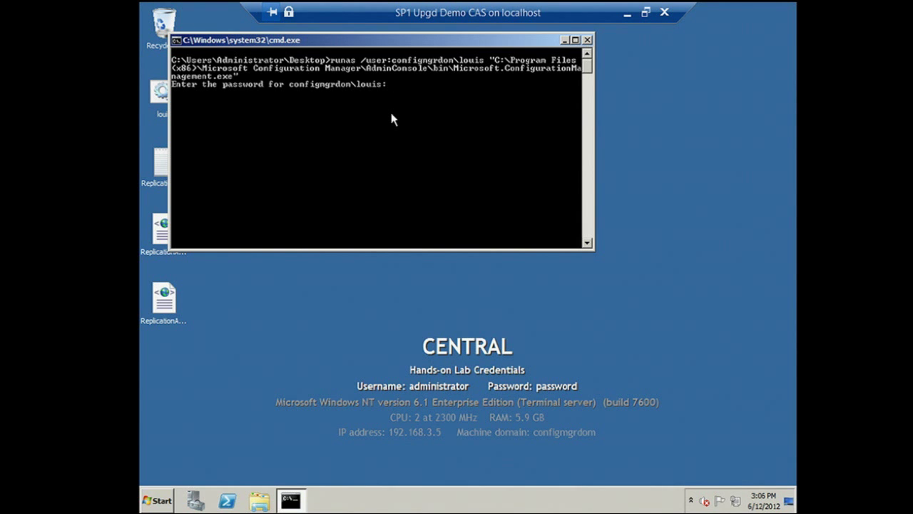
key("Return")
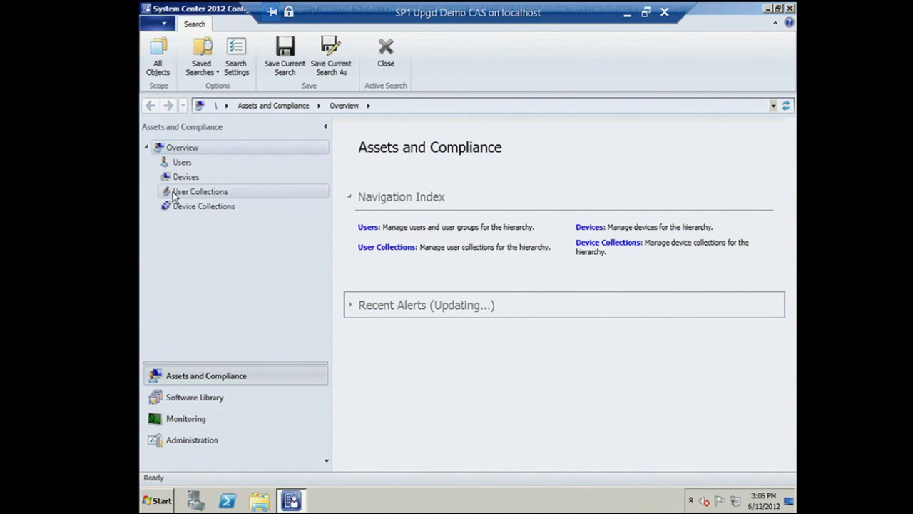
Examine which user collections and device collections the restricted administrative user can see
left_click(204, 192)
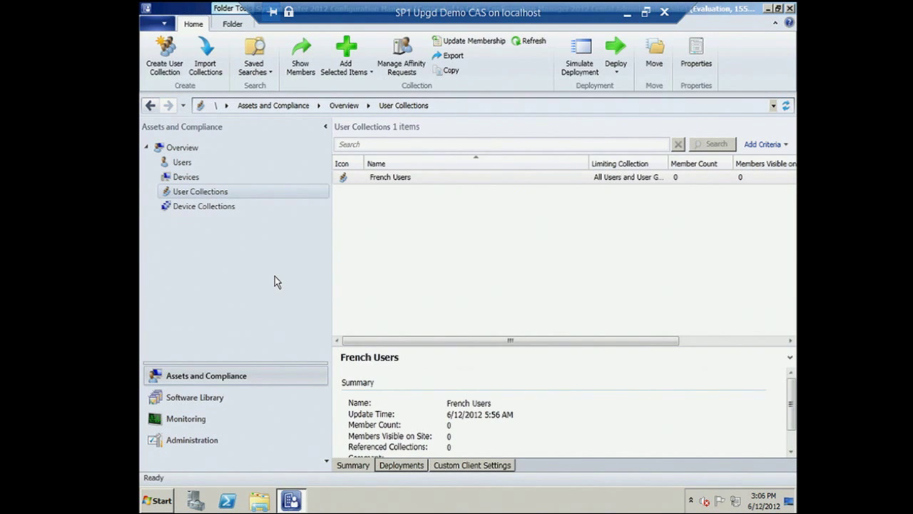
left_click(214, 206)
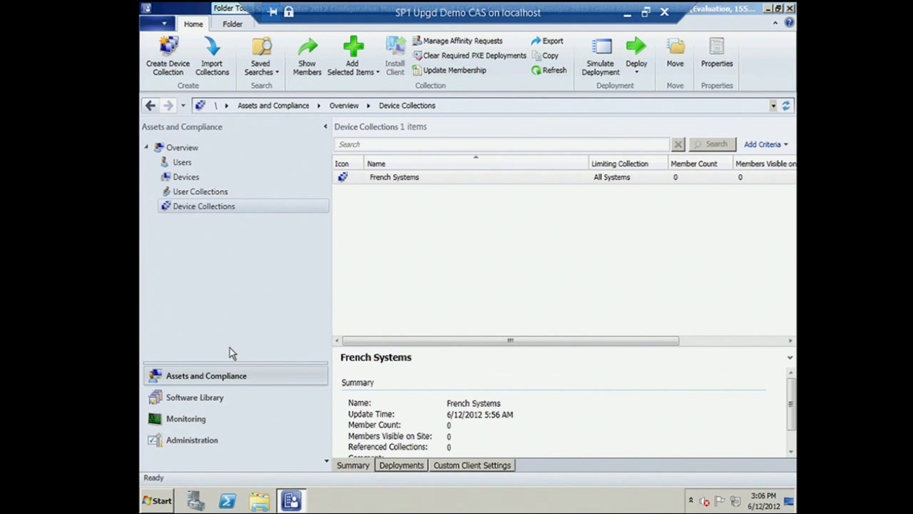
Examine the applications available to the restricted user in the Software Library and show the details of PowerPoint Viewer 2007
left_click(223, 399)
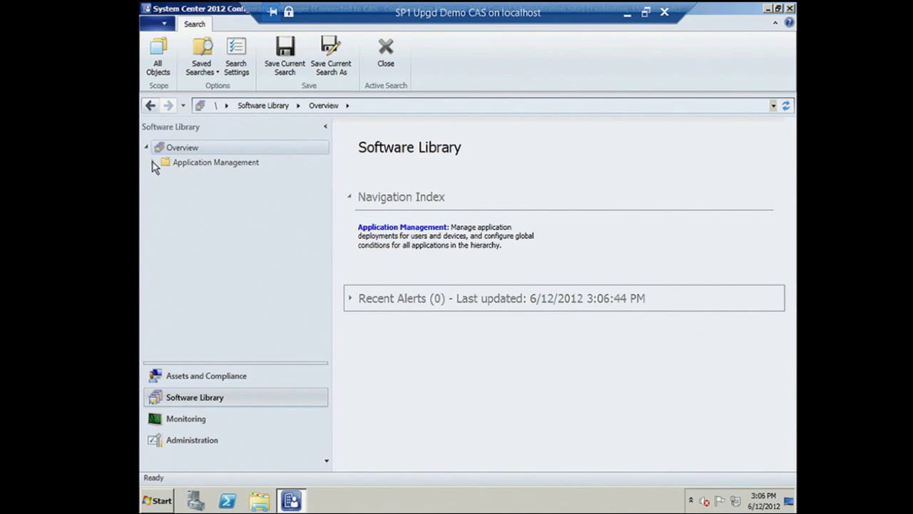
left_click(153, 163)
left_click(207, 178)
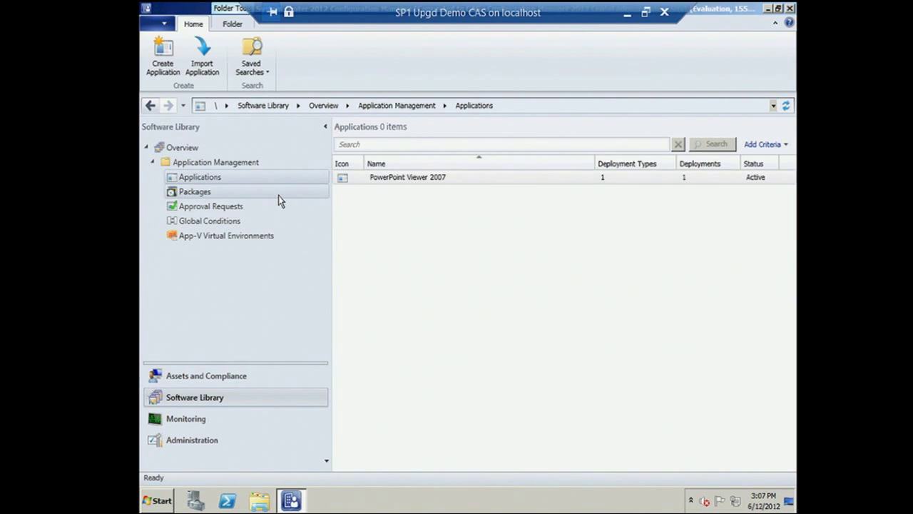
left_click(411, 180)
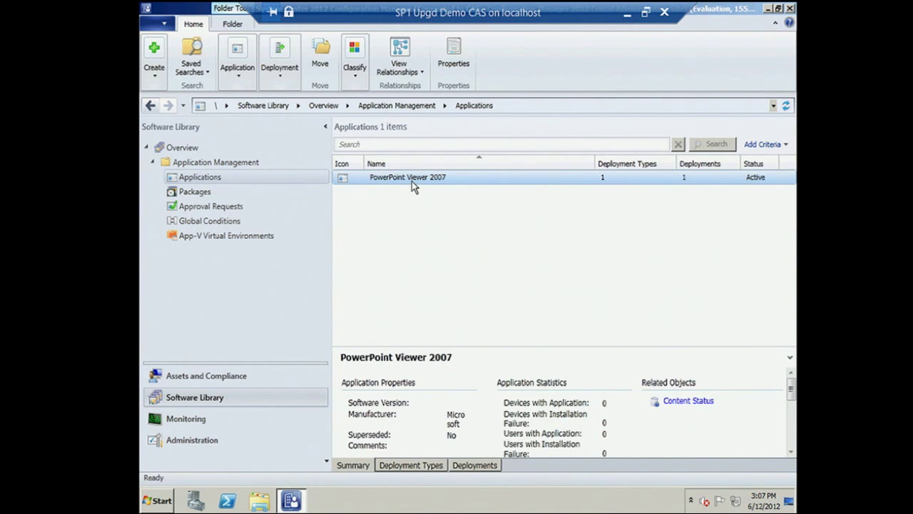
Check the Administration workspace's nodes as the restricted user, and return to the Software Library with Application Management collapsed
left_click(219, 440)
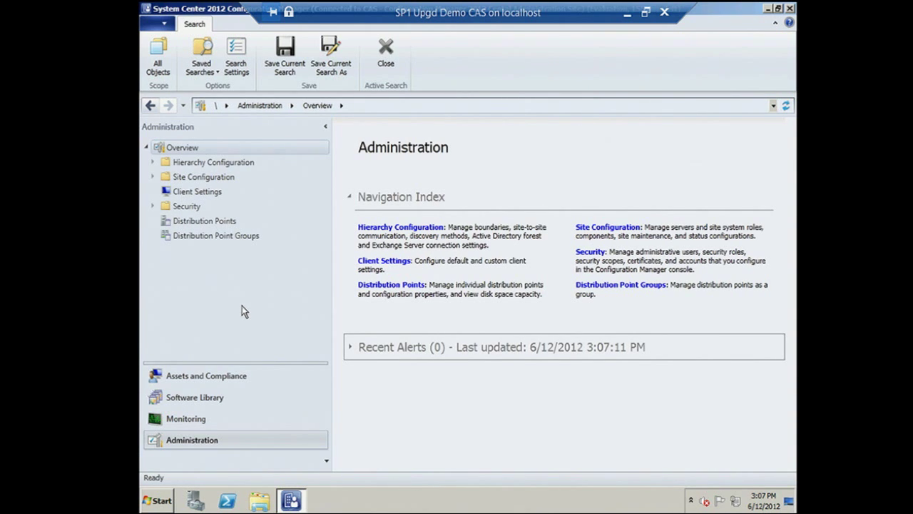
left_click(227, 399)
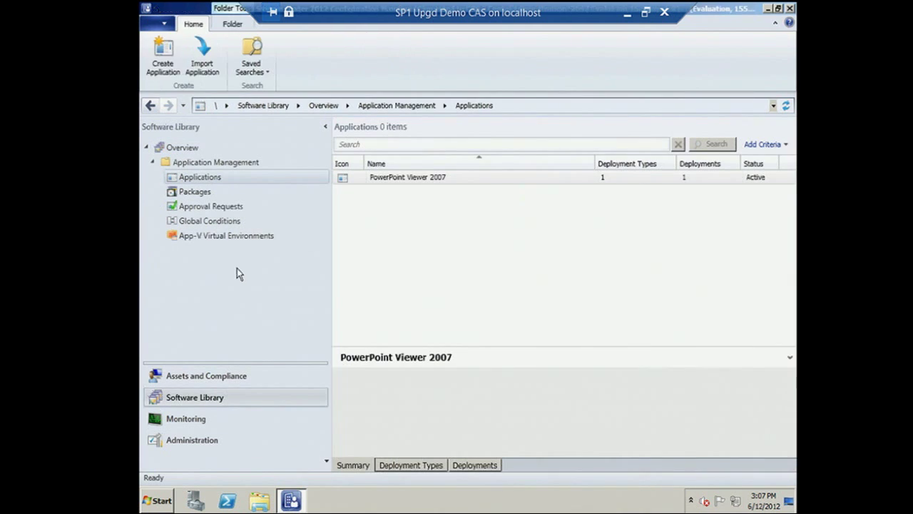
left_click(152, 163)
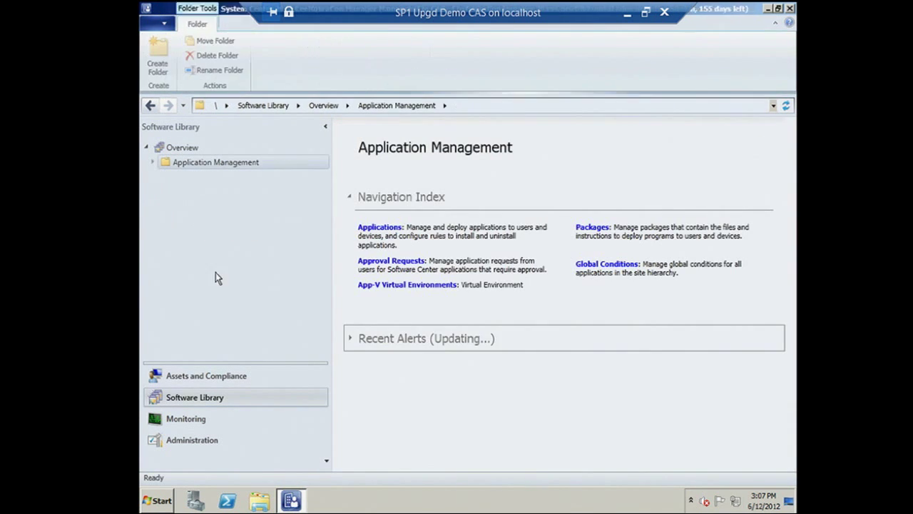